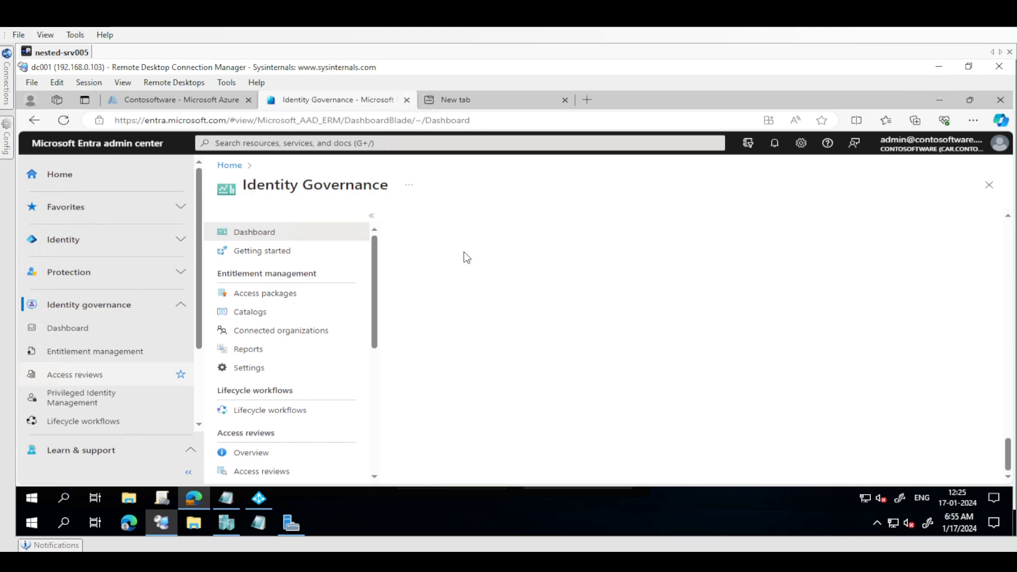
Start a new security group from the Contosoftware tenant's groups in the Azure portal
left_click(196, 101)
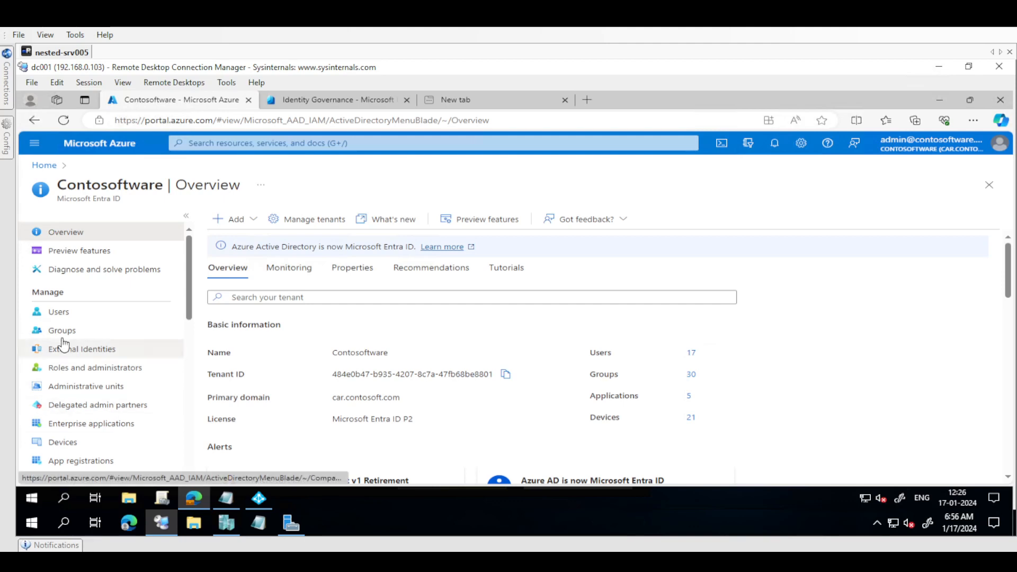
left_click(86, 332)
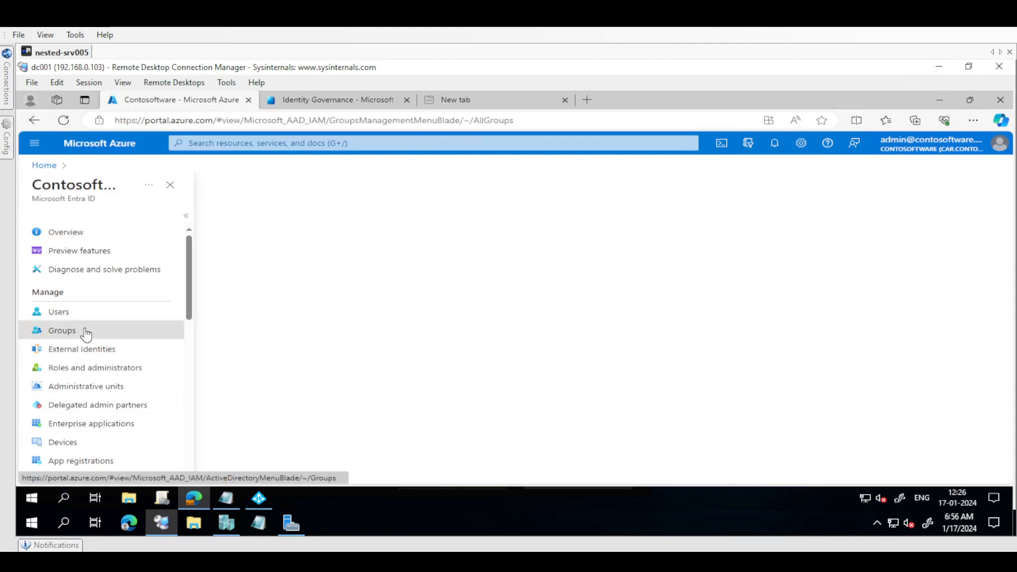
left_click(258, 226)
left_click(182, 296)
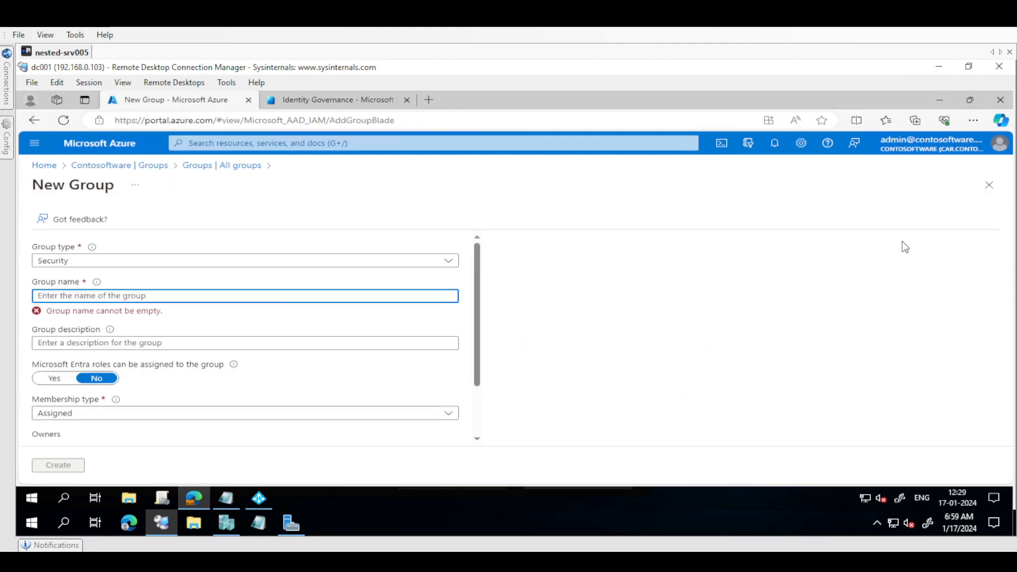
Enter the group name "CA-Exclude01 from Require Microsoft Entra hybrid joined device" based on the copied policy text
left_click(415, 296)
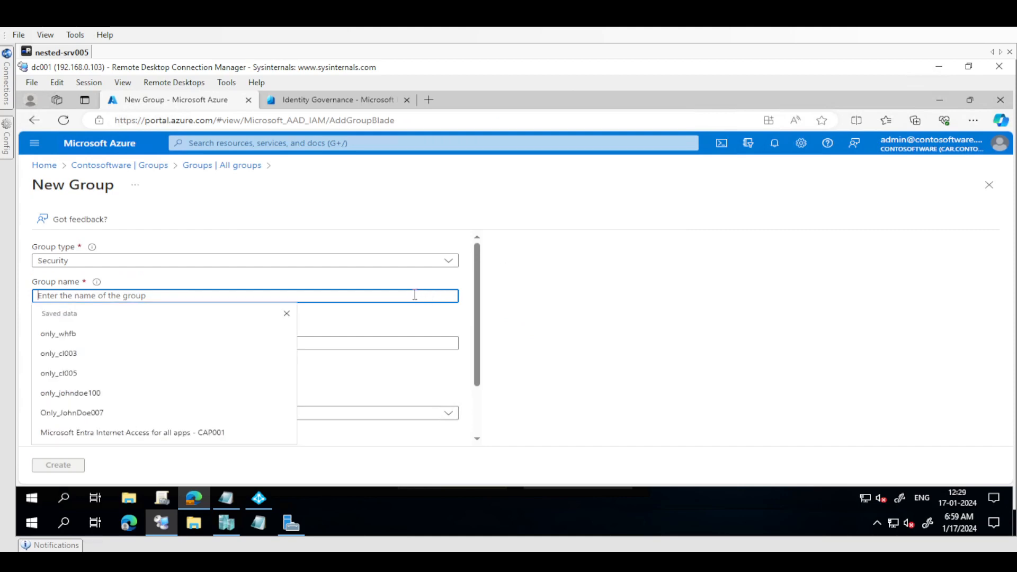
type("CA-Exclude01-Require Microsoft Entra hybrid joined device")
key("ctrl+Left")
key("Home")
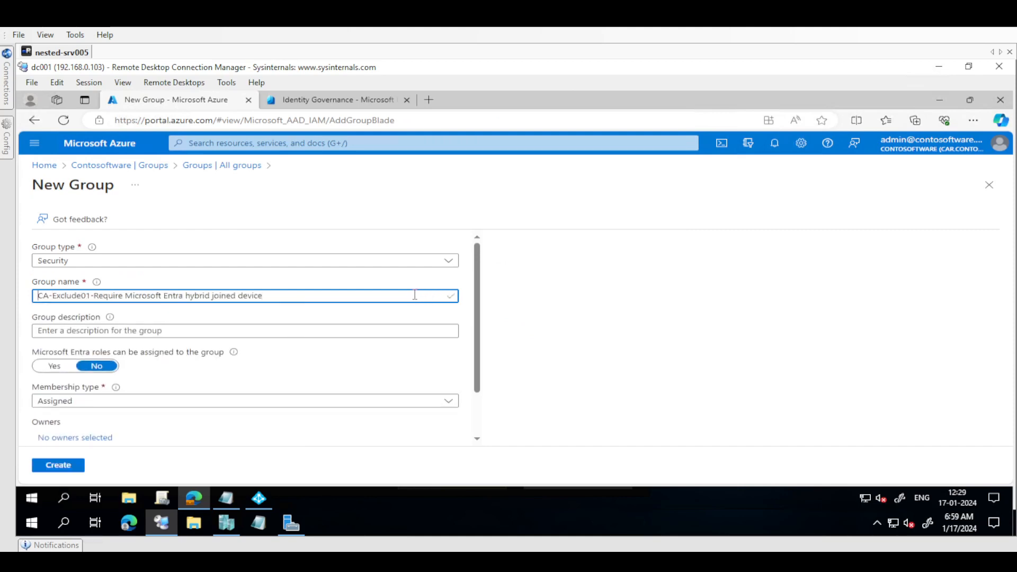
key("ctrl+Right")
key("ctrl+Right")
key("BackSpace")
key("BackSpace")
type("1")
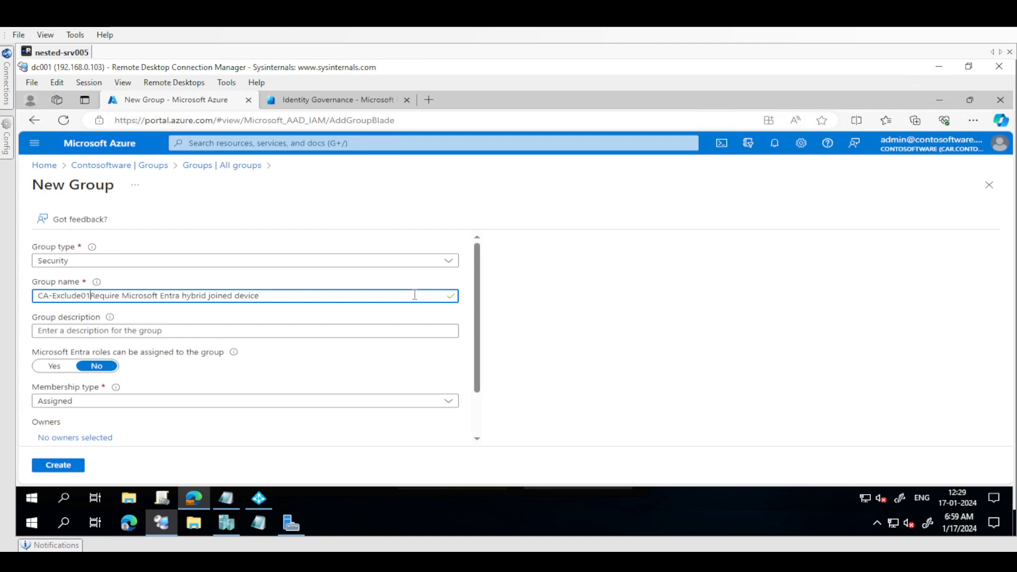
type(" from")
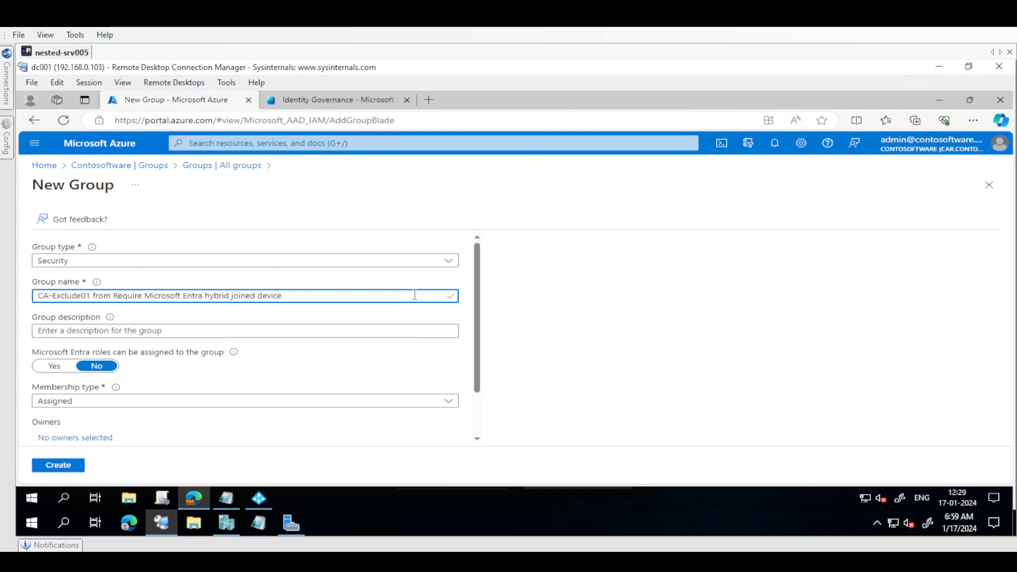
Copy the full group name into the group description
key("ctrl+a")
key("ctrl+c")
key("Tab")
key("ctrl+v")
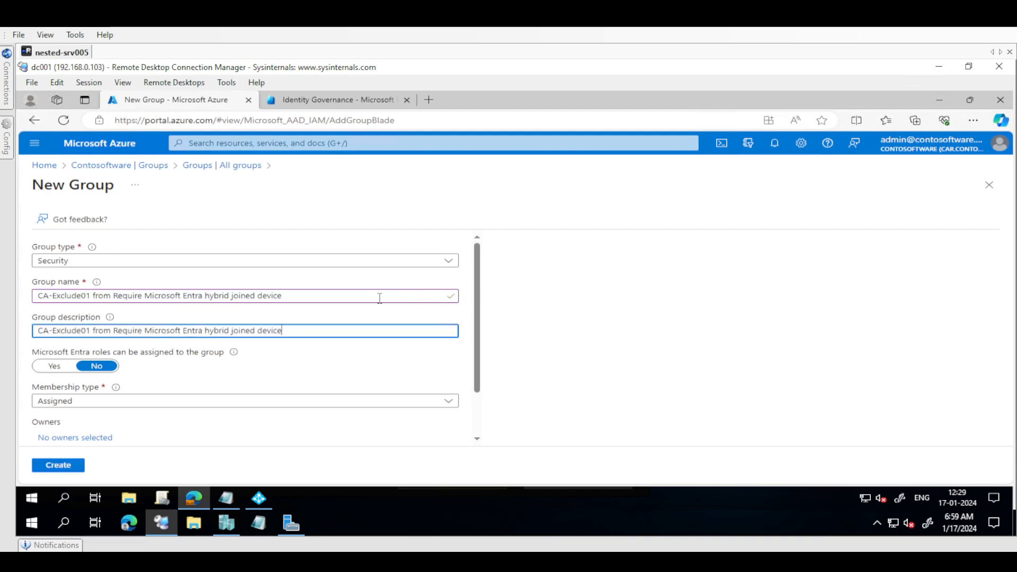
Shorten the group name to "CA-Exclude01-hybrid joined"
left_click(103, 299)
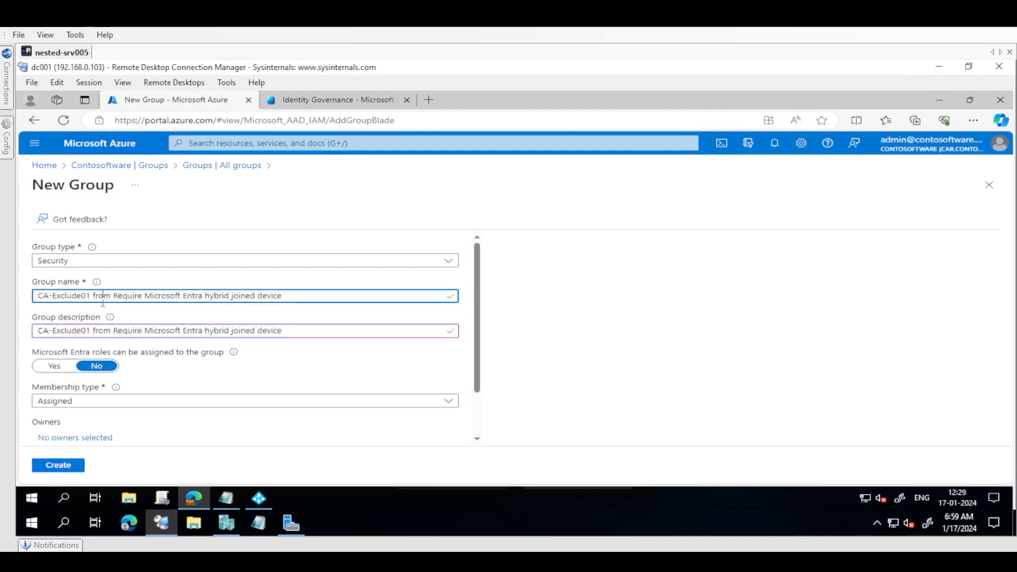
key("ctrl+Right")
key("ctrl+shift+Right")
key("ctrl+shift+Right")
key("ctrl+shift+Right")
key("BackSpace")
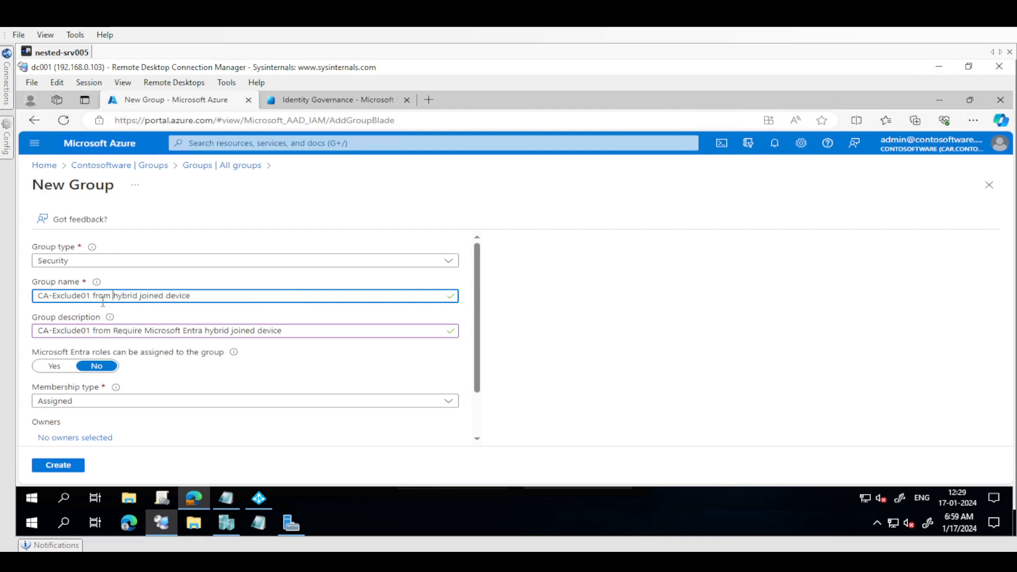
key("ctrl+BackSpace")
key("BackSpace")
type("-")
key("shift+End")
key("Delete")
key("BackSpace")
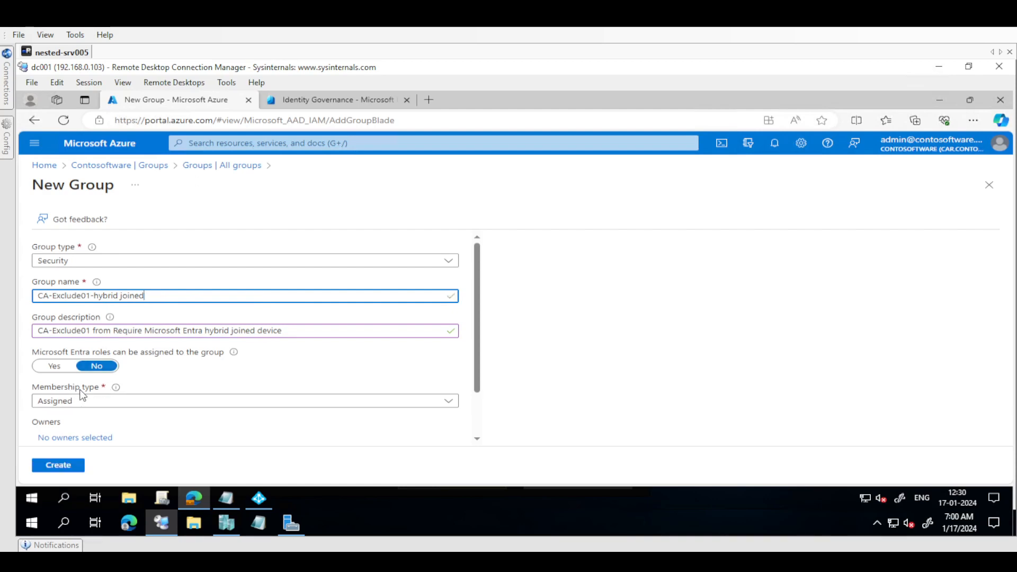
Add the user account ending in 100 as the group's member and create the group
scroll(289, 376, "down", 1)
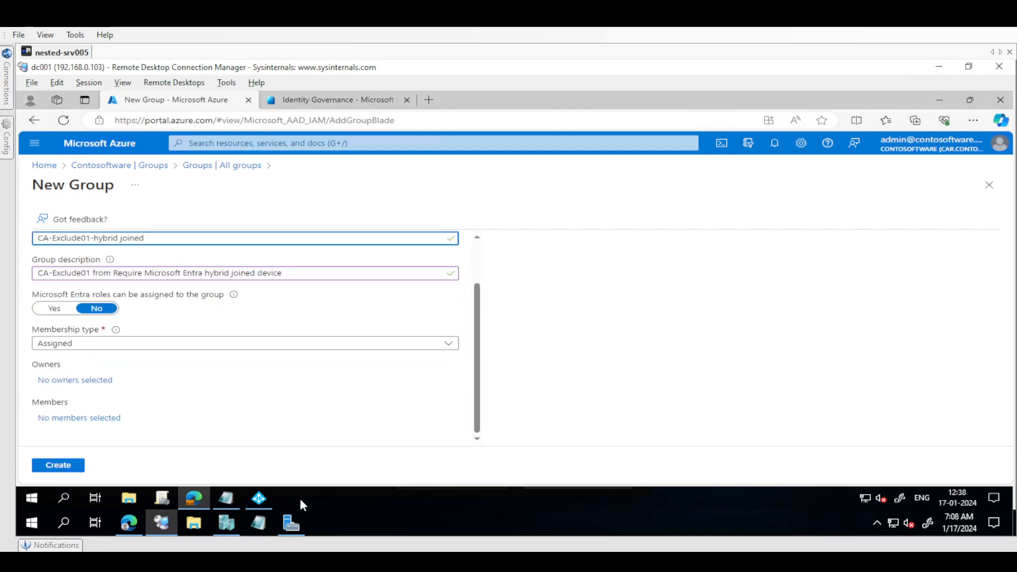
left_click(86, 418)
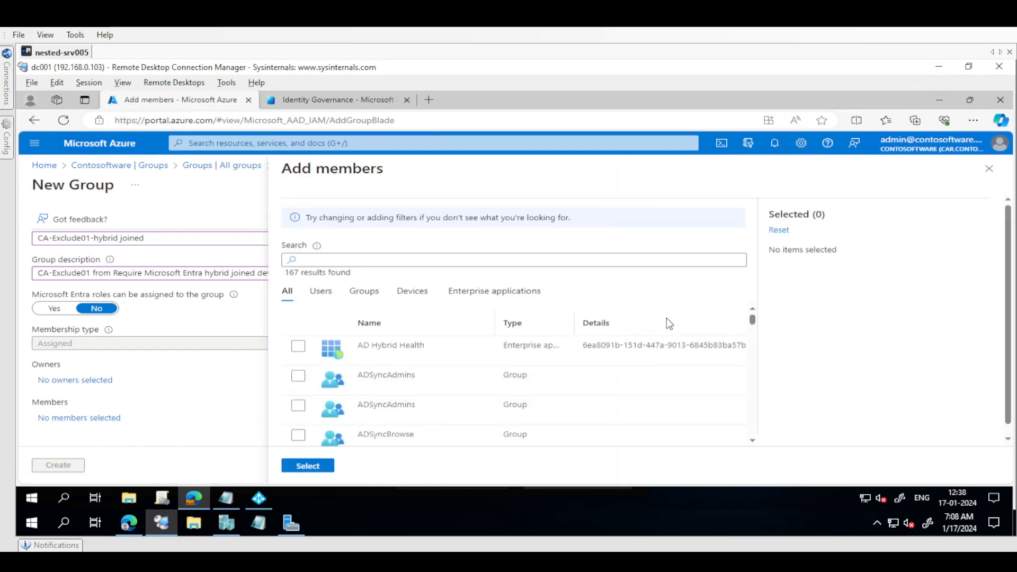
left_click(361, 261)
key("ctrl+v")
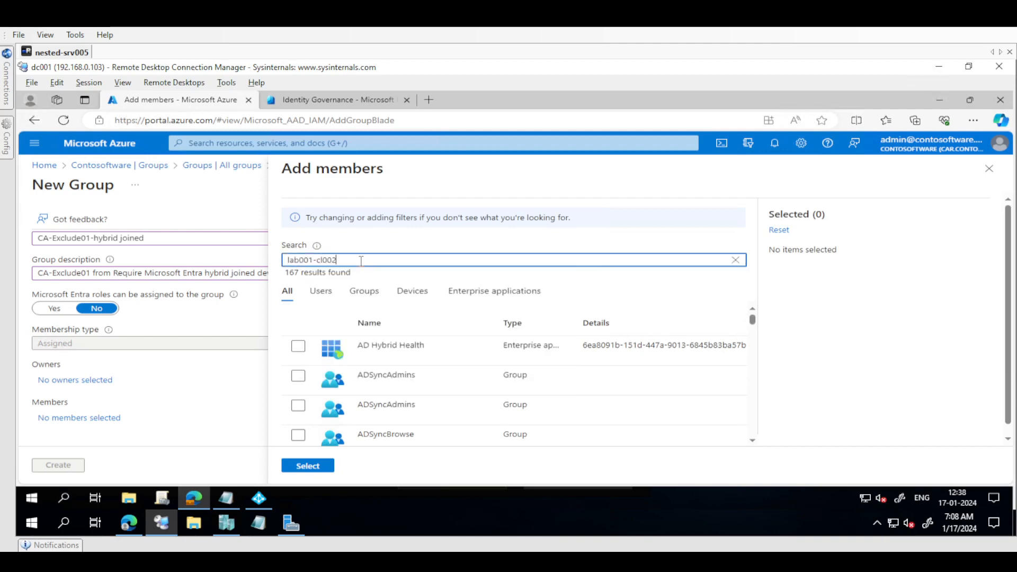
key("ctrl+a")
type("jo")
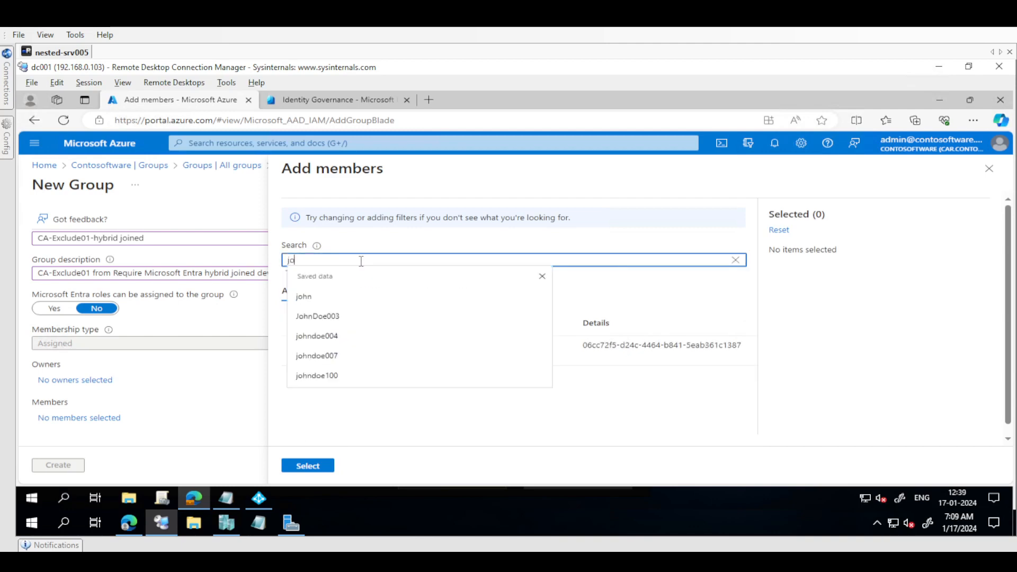
type("hndoe")
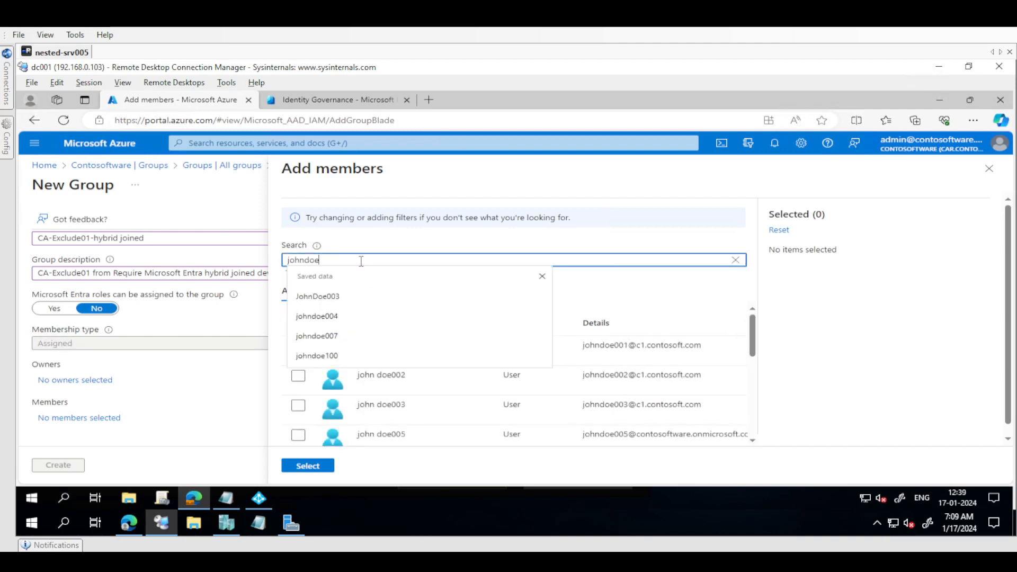
type("100")
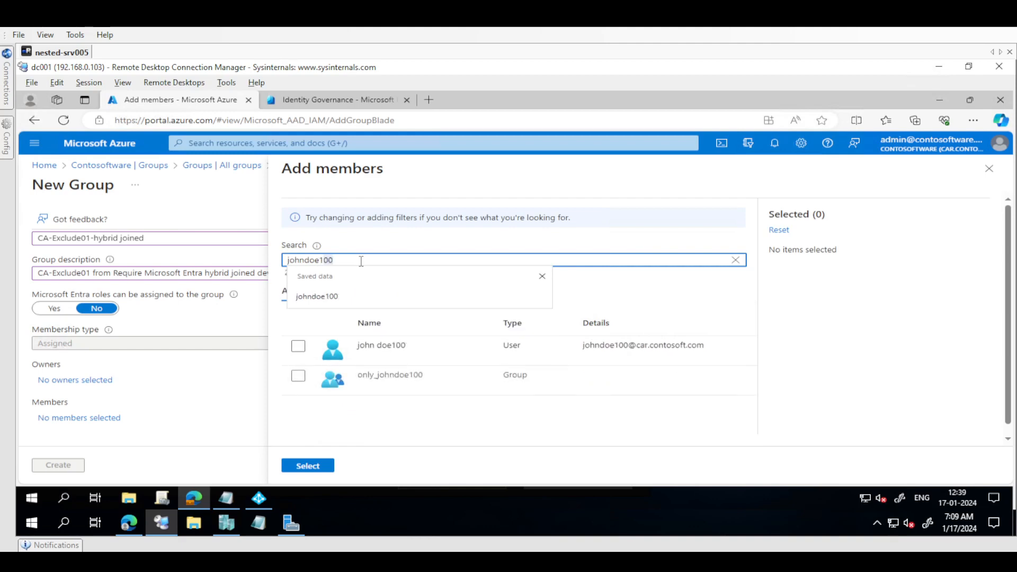
left_click(298, 347)
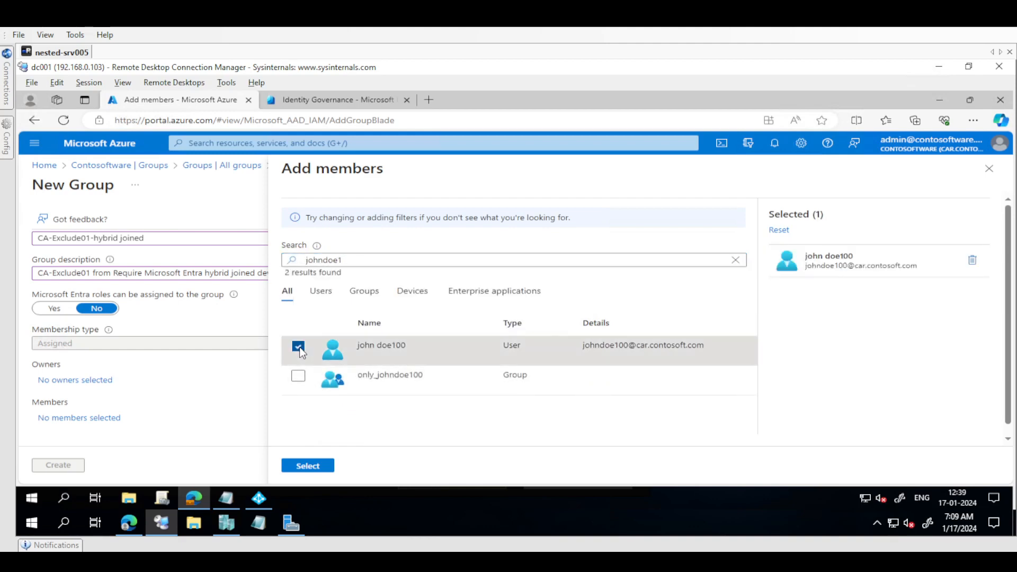
left_click(324, 469)
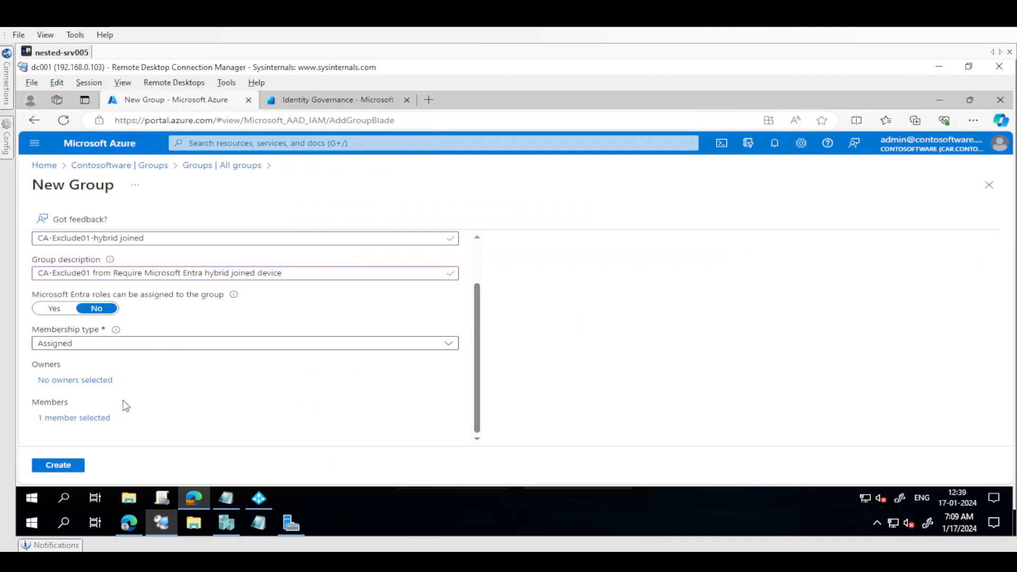
left_click(58, 465)
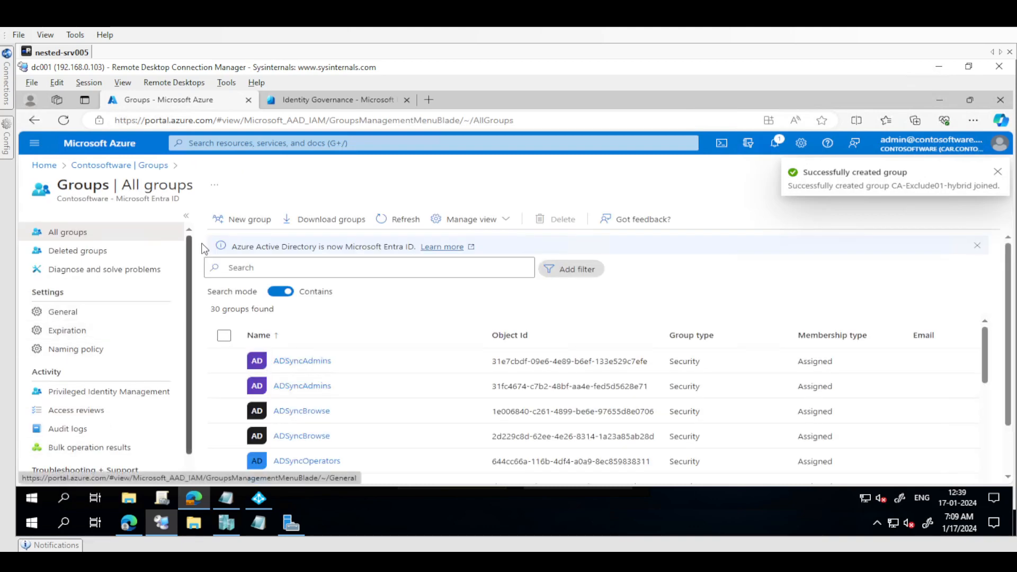
left_click(52, 166)
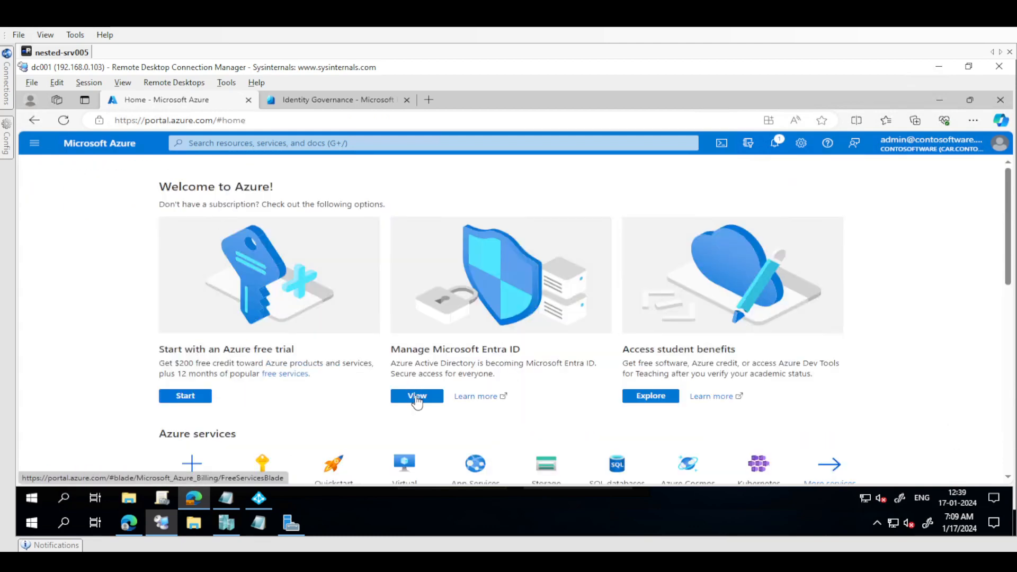
left_click(417, 399)
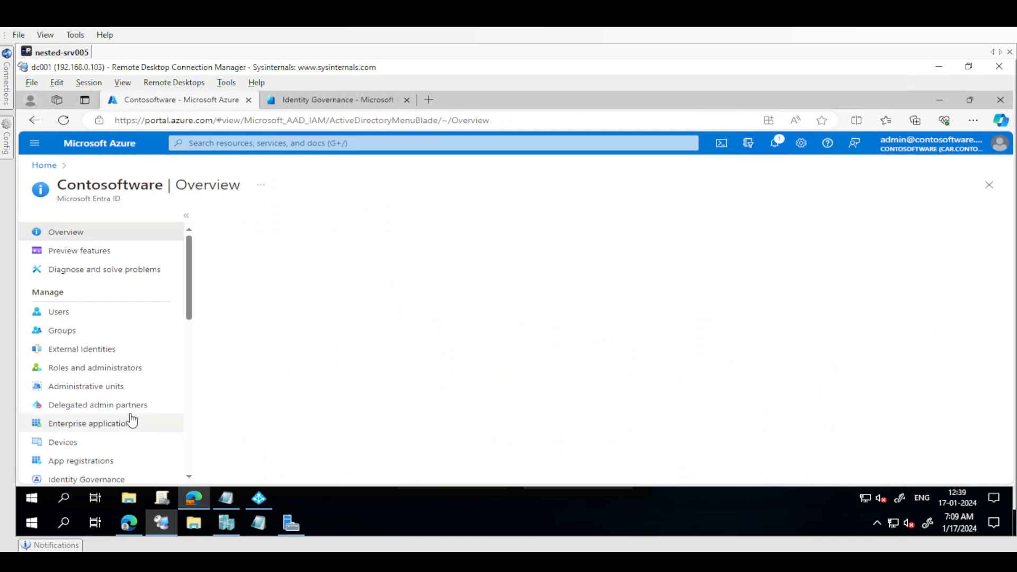
scroll(190, 366, "down", 4)
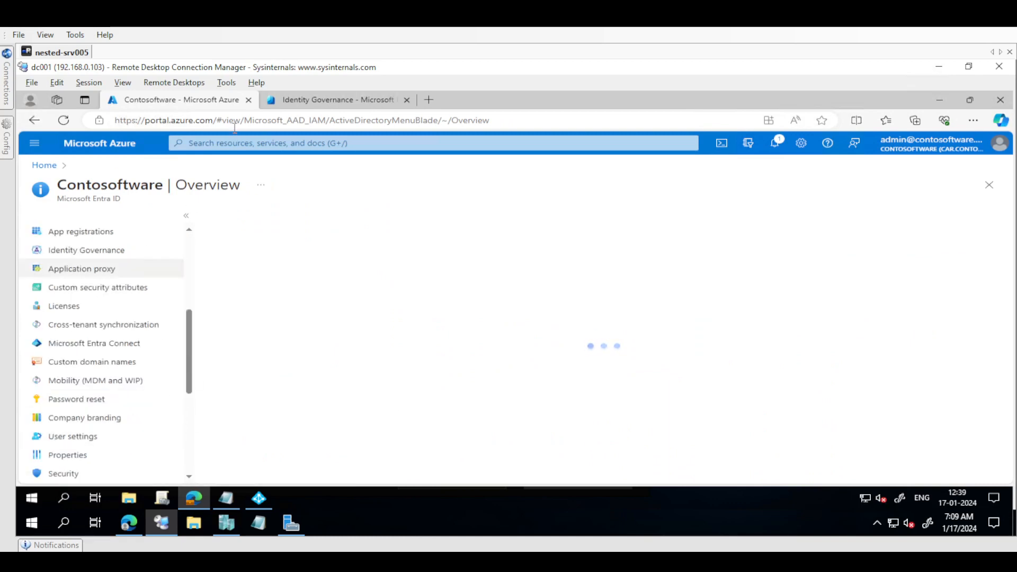
Switch to the Microsoft Entra admin center and open the Conditional Access policies
left_click(304, 103)
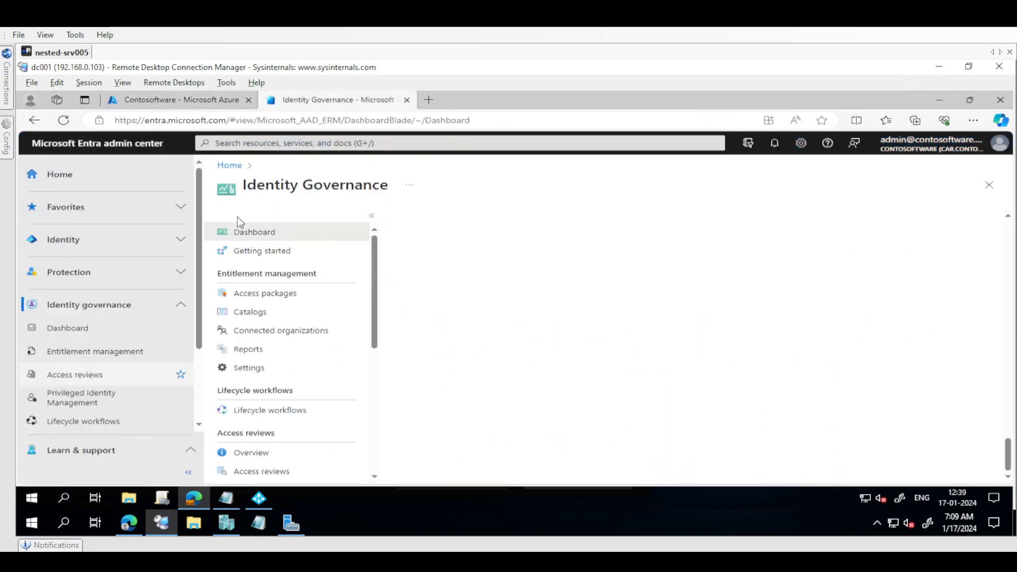
left_click(181, 274)
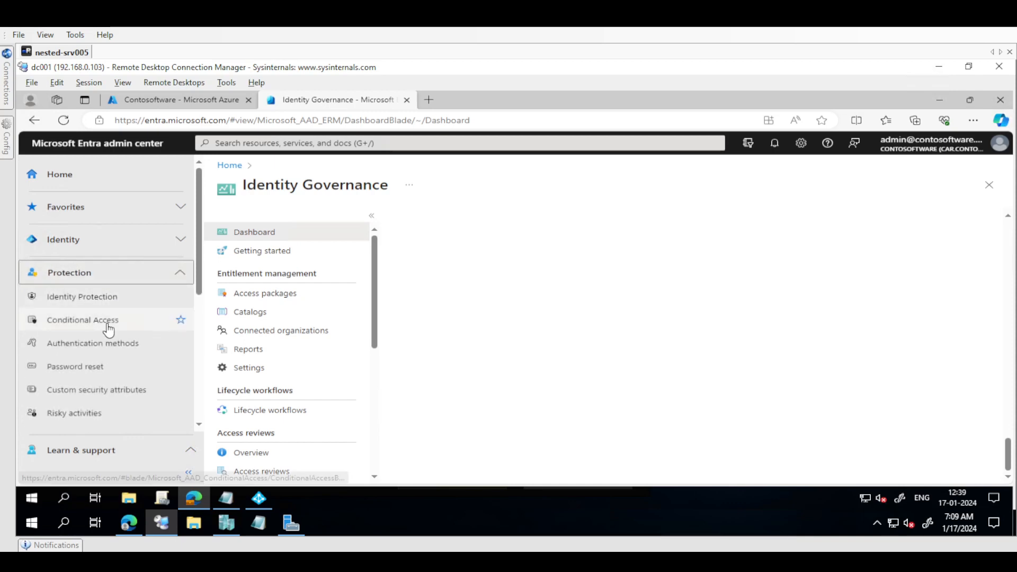
left_click(106, 320)
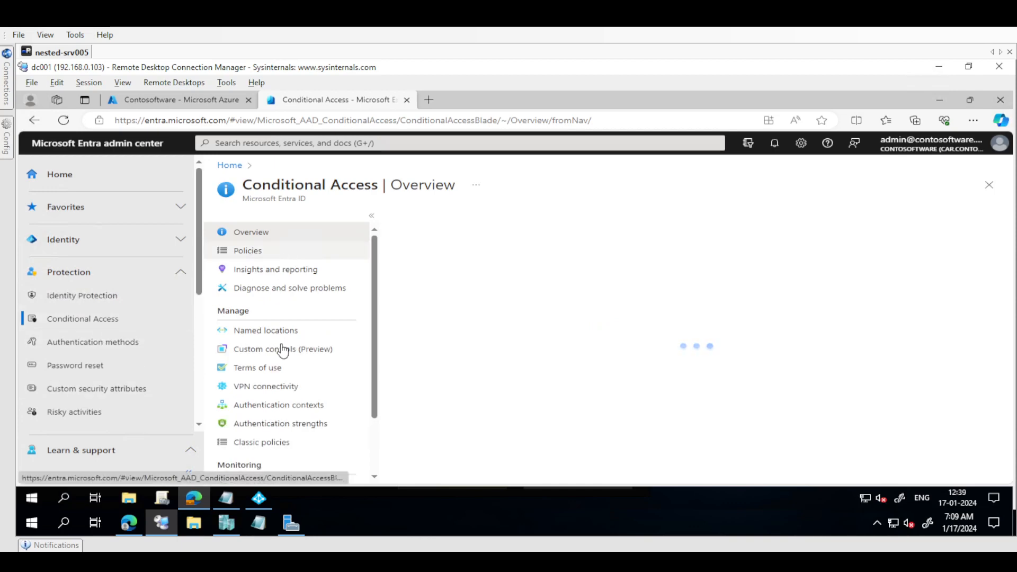
left_click(262, 253)
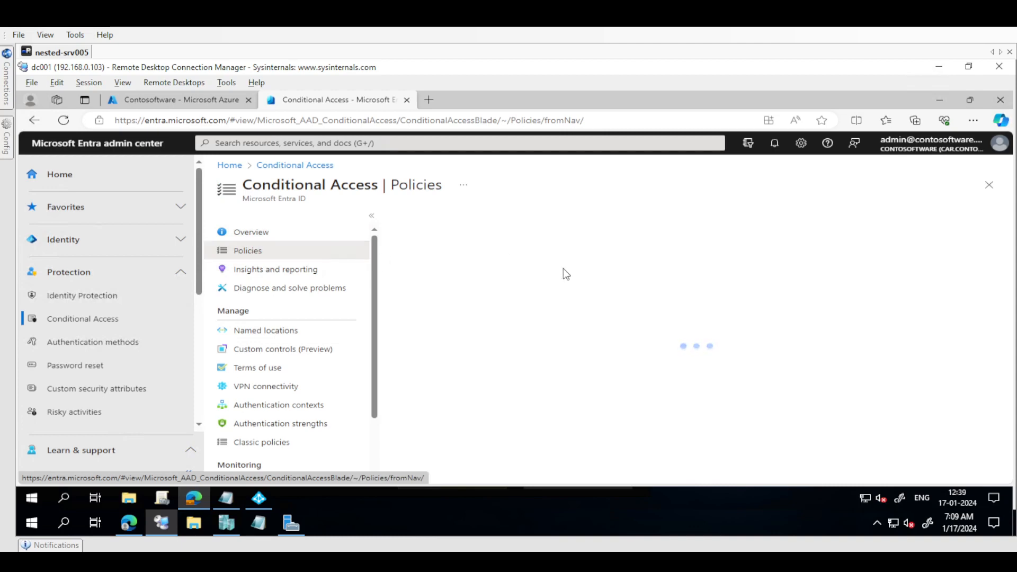
Create a policy from the template "Require compliant or hybrid Azure AD joined device or multifactor authentication for all users"
left_click(538, 231)
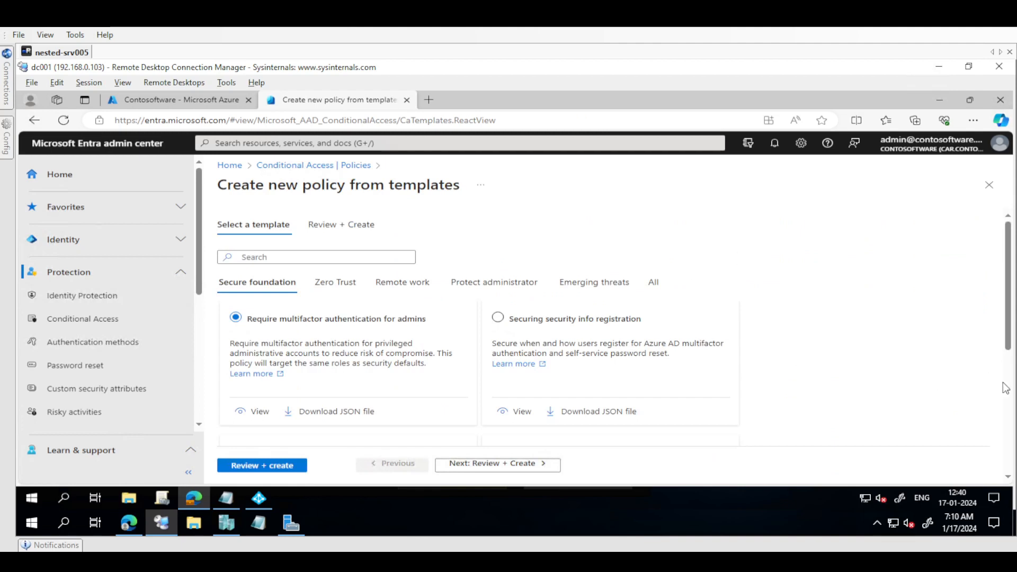
scroll(1004, 389, "down", 5)
left_click(508, 348)
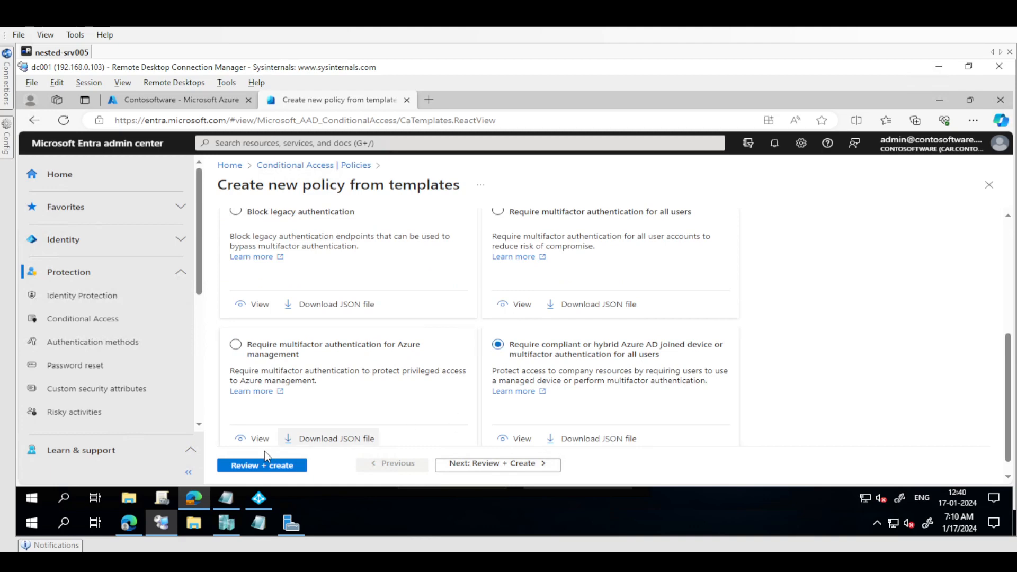
left_click(262, 466)
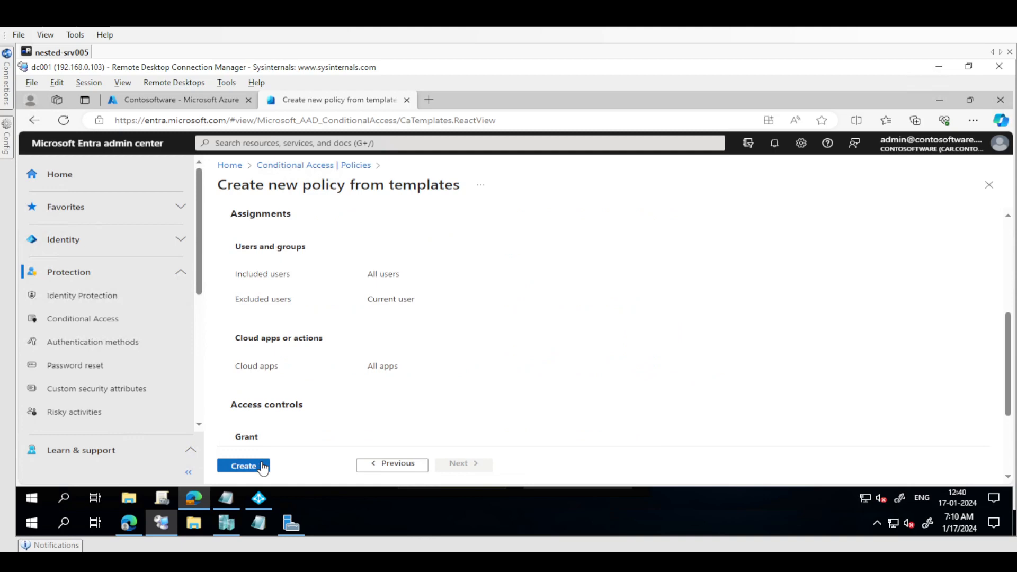
left_click(263, 466)
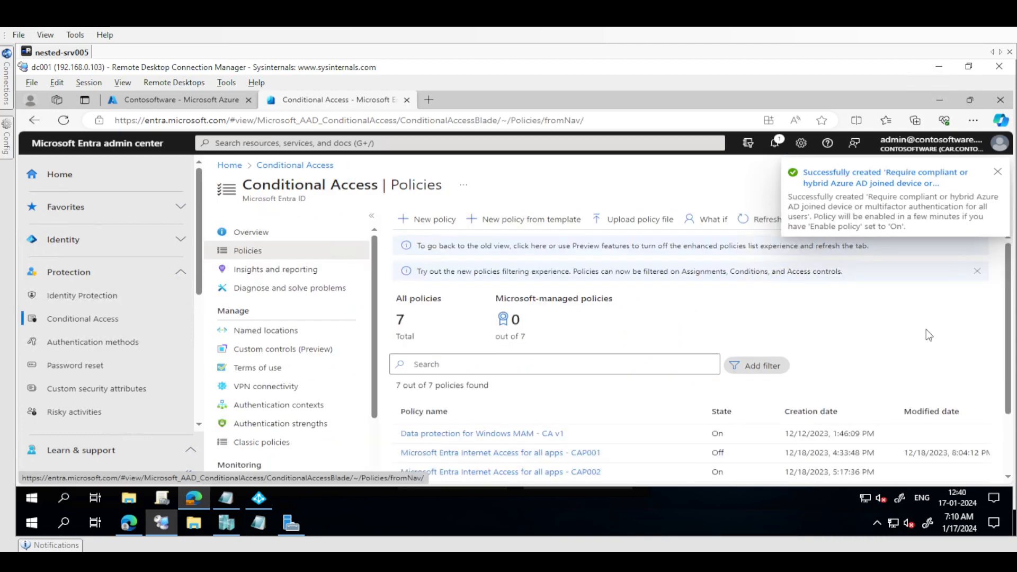
Open the newly created policy and choose to proceed with the selected configuration for macOS, iOS, Android, and Linux
left_click(921, 173)
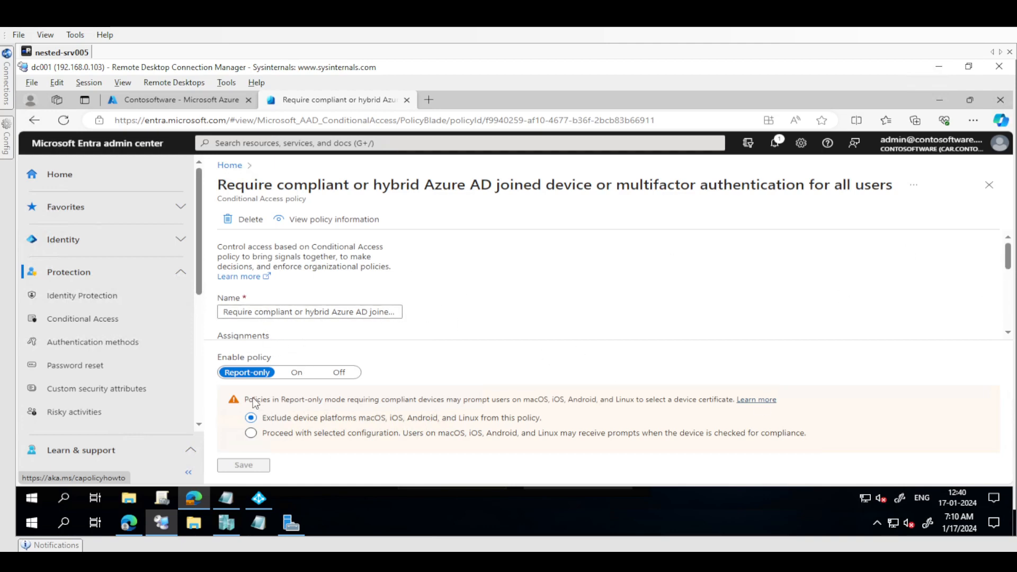
left_click(577, 434)
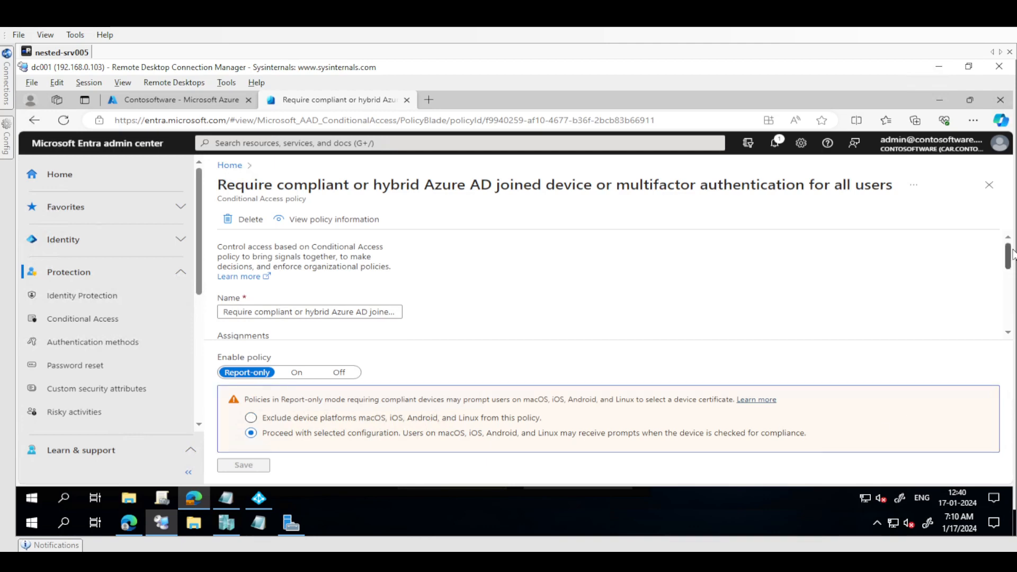
Open the selection of excluded users and groups in the policy's user assignments
scroll(842, 331, "down", 3)
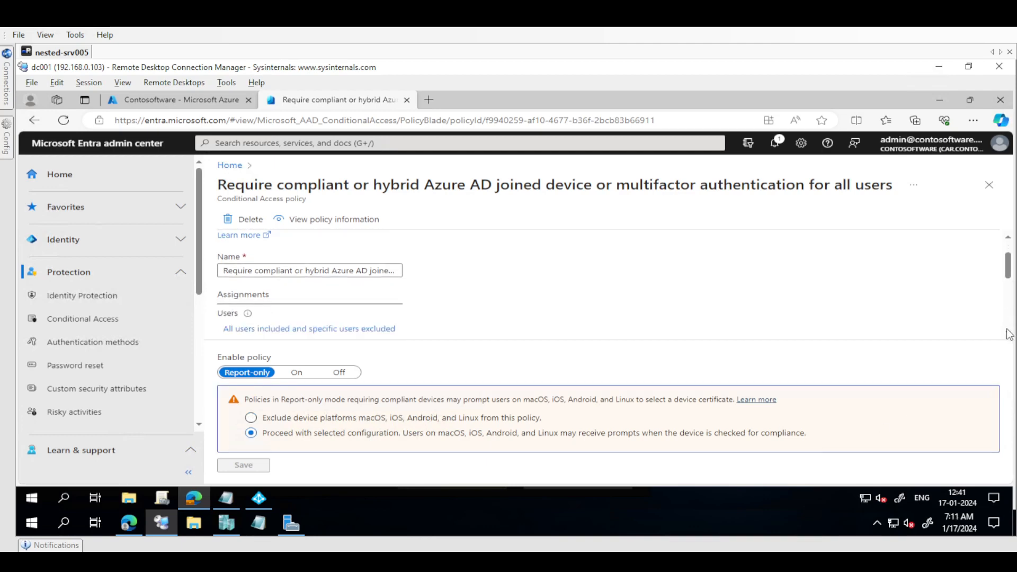
left_click(335, 318)
left_click(474, 306)
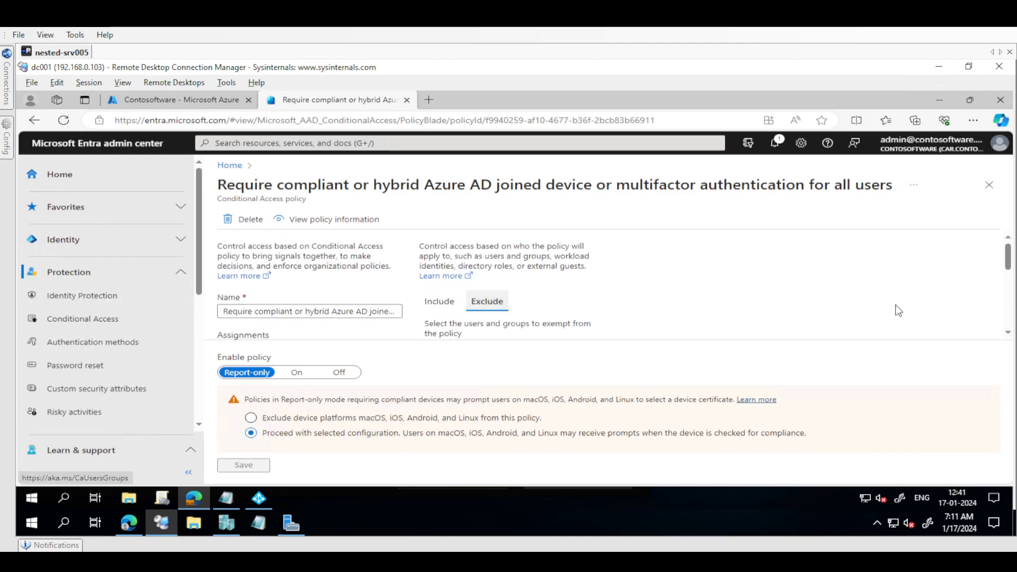
mouse_move(1006, 336)
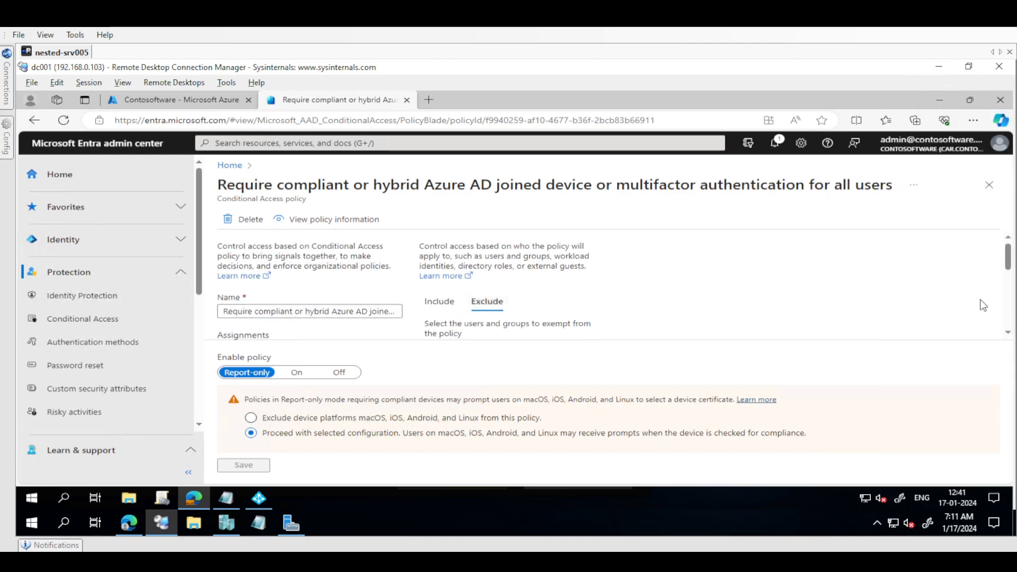
scroll(985, 308, "down", 1)
scroll(1012, 336, "down", 3)
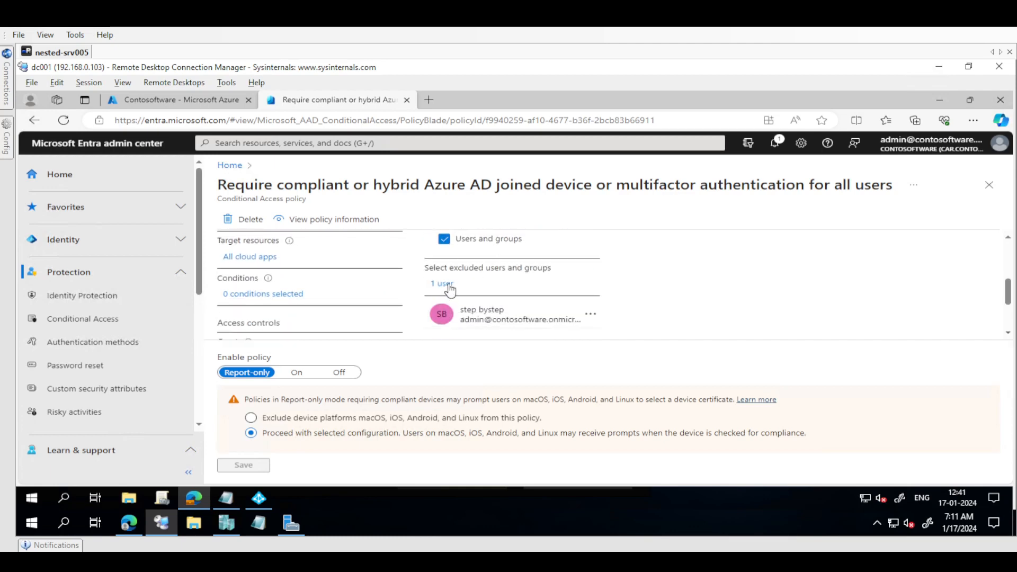
left_click(448, 286)
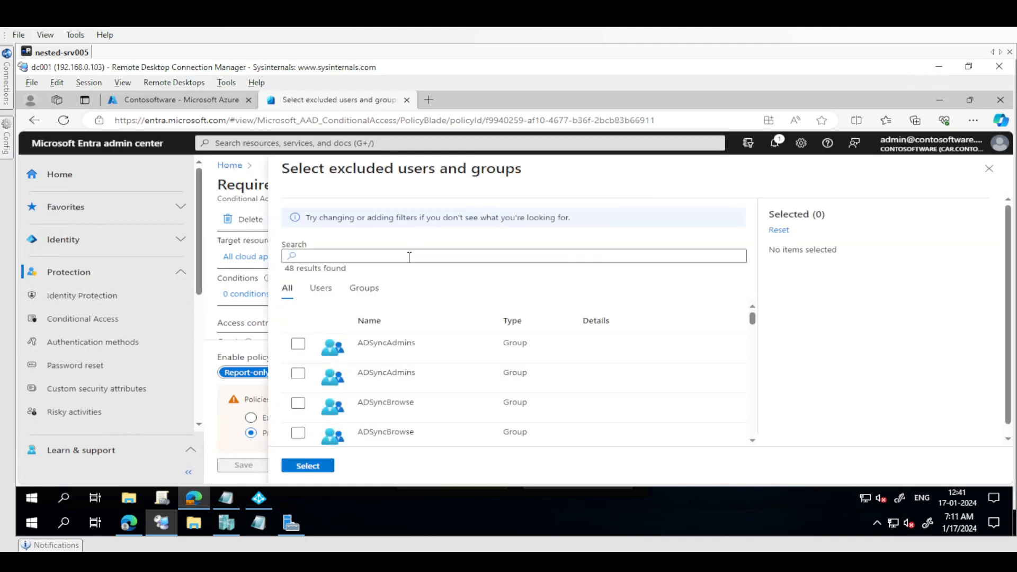
left_click(410, 256)
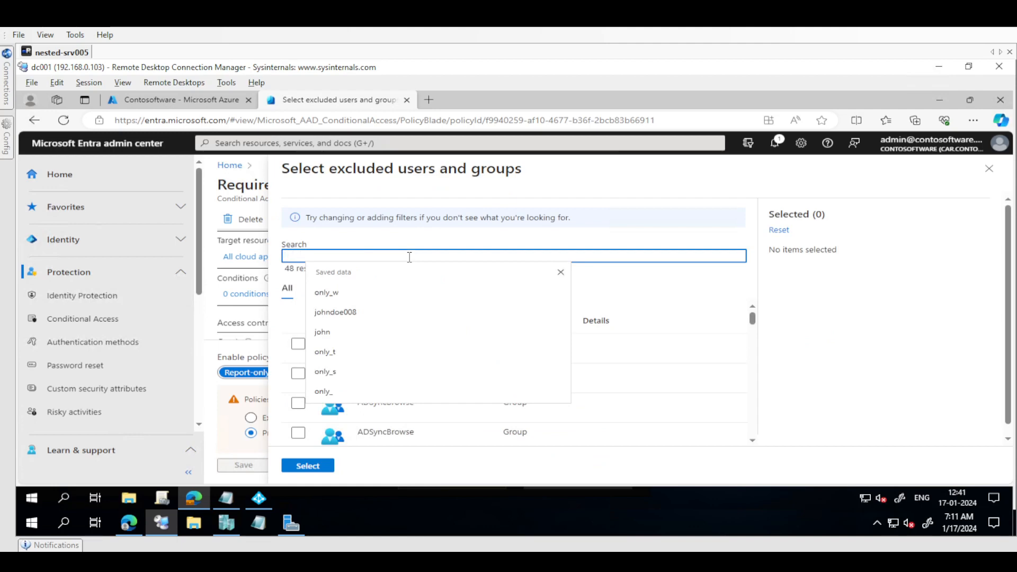
Switch to the Azure portal, search all groups for "exc", open the CA-Exclude01-hybrid joined group and copy its name
left_click(201, 101)
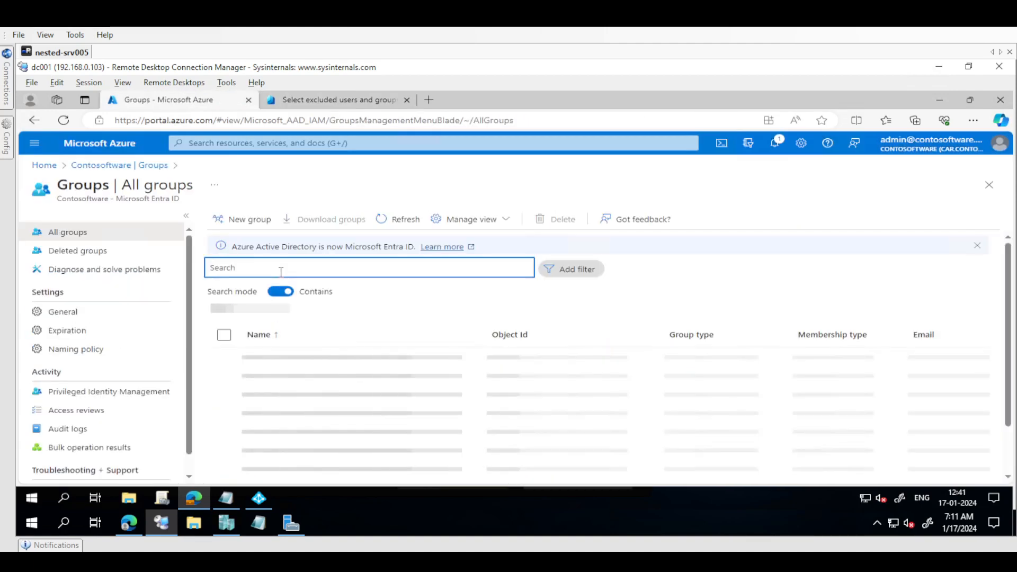
left_click(306, 267)
type("exc")
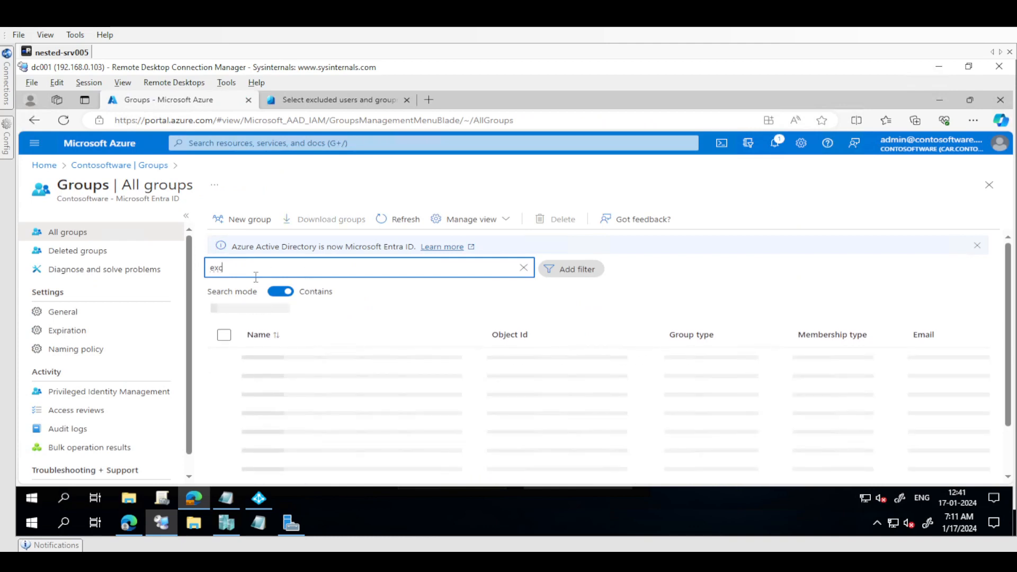
left_click(325, 361)
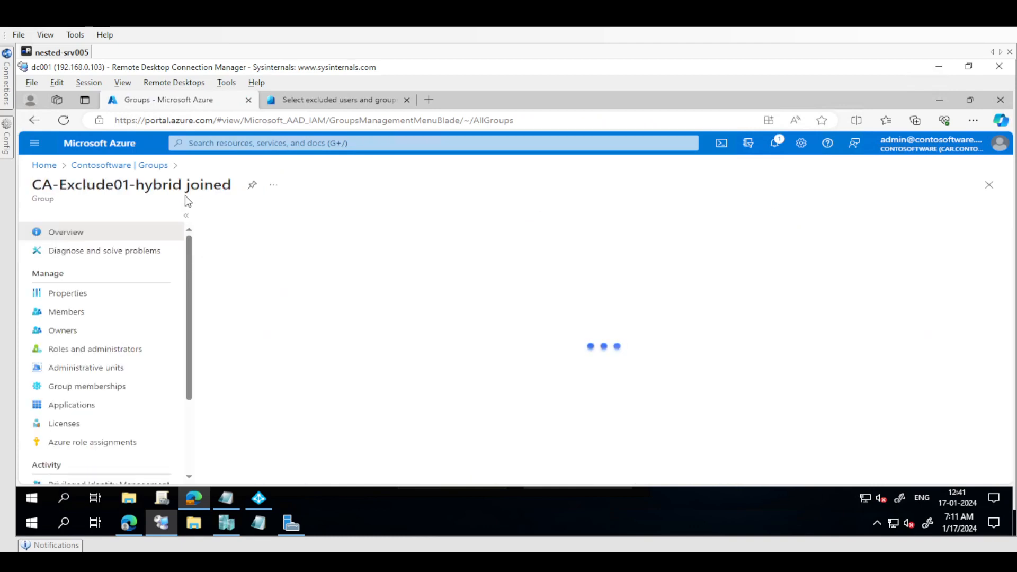
triple_click(140, 191)
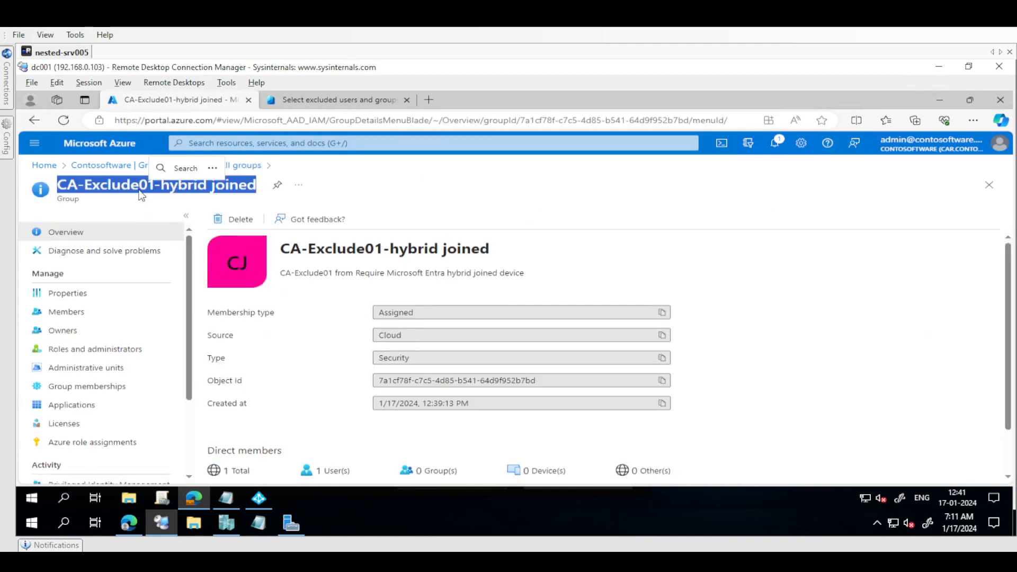
key("ctrl+c")
Return to the Microsoft Entra admin center and add the CA-Exclude01-hybrid joined group to the policy's exclusions
key("ctrl+Tab")
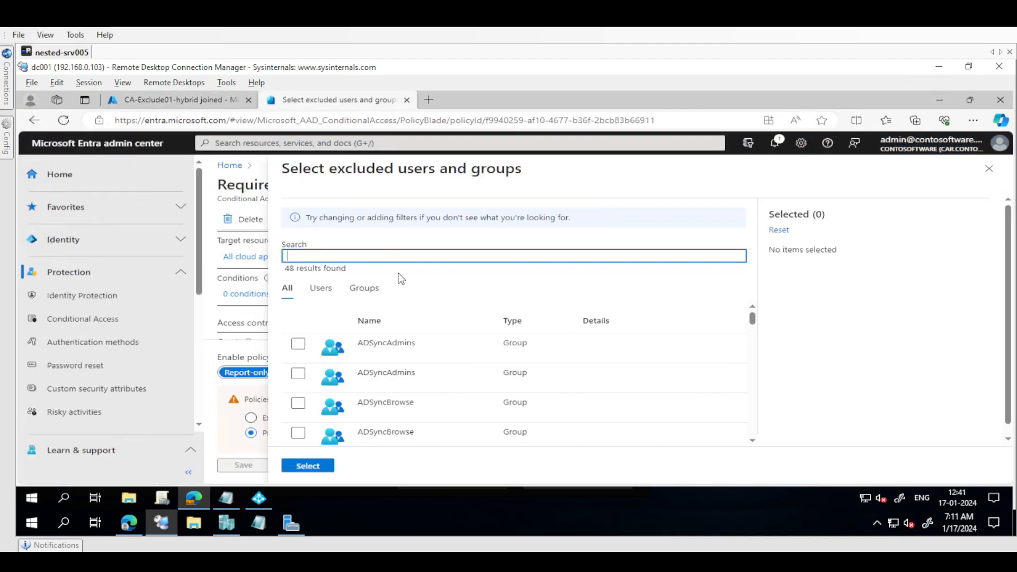
key("ctrl+v")
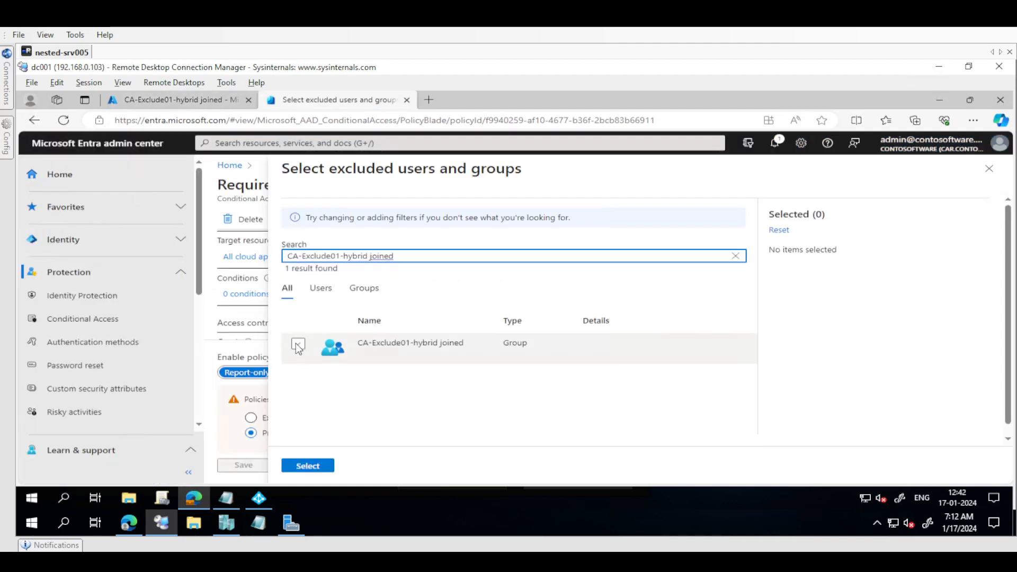
left_click(298, 346)
left_click(324, 468)
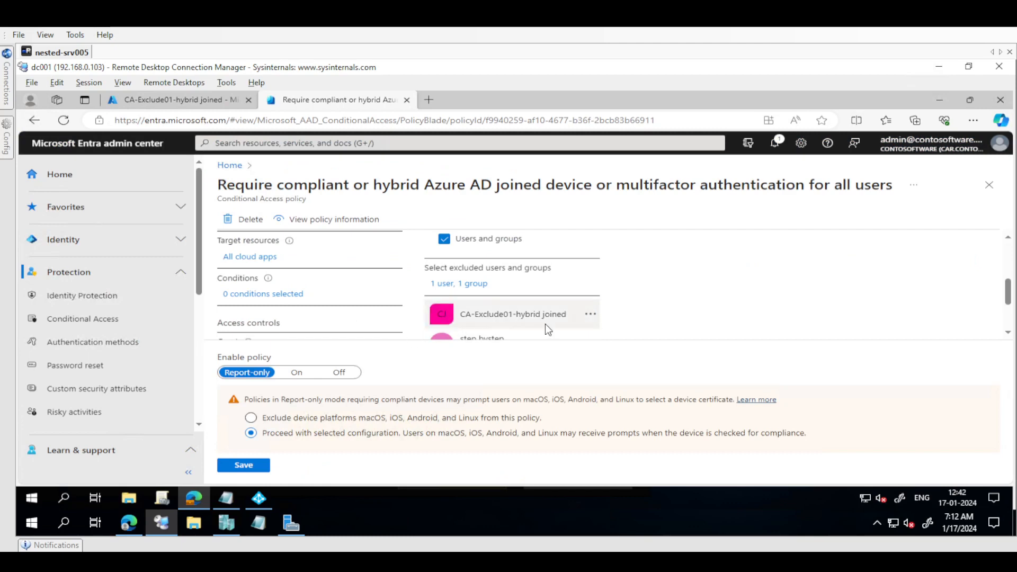
Limit the policy's grant controls to Require Microsoft Entra hybrid joined device, clearing the multifactor authentication and compliant device requirements
left_click(1009, 332)
left_click(1009, 331)
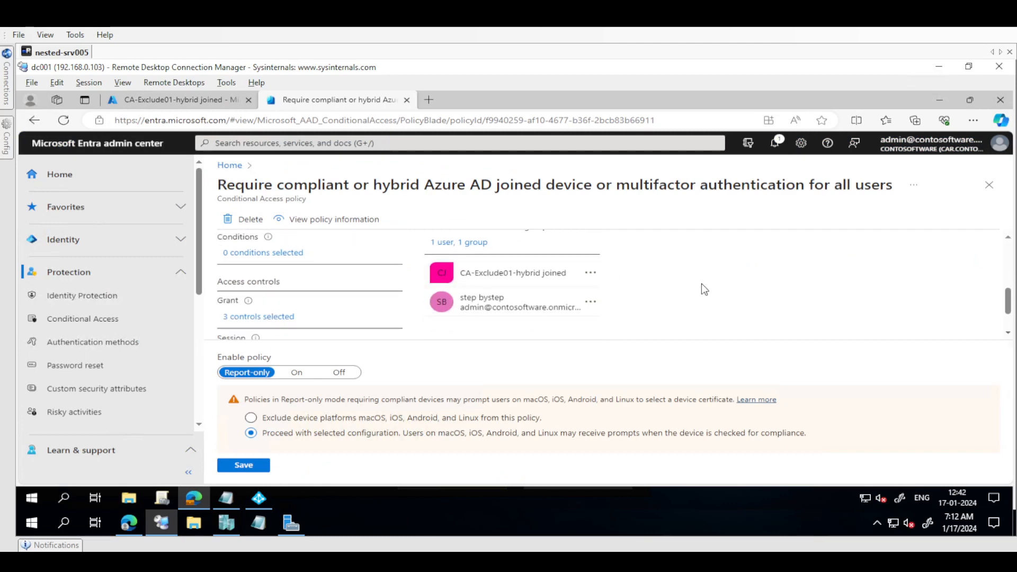
left_click(267, 319)
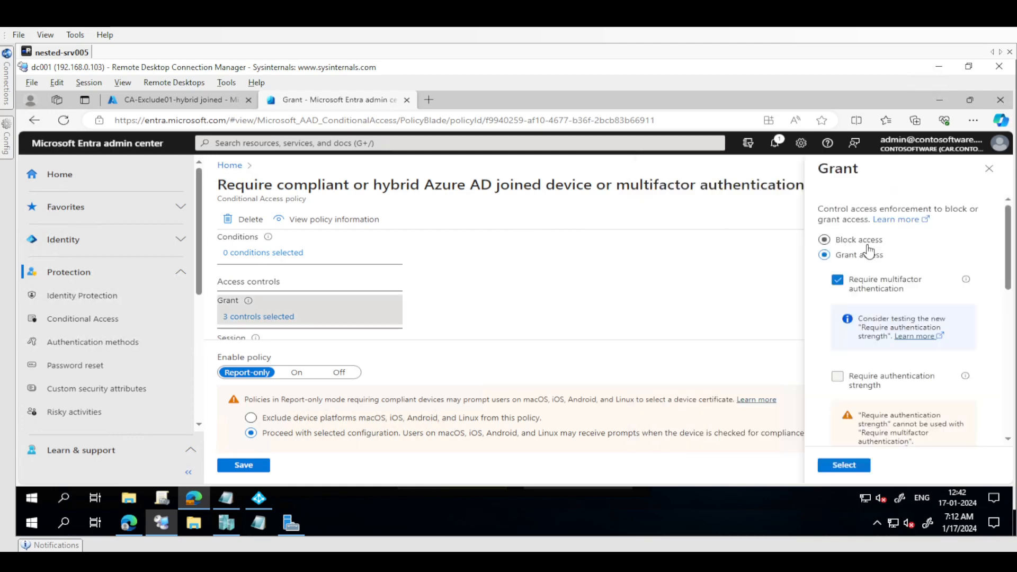
left_click(873, 292)
scroll(1009, 331, "down", 2)
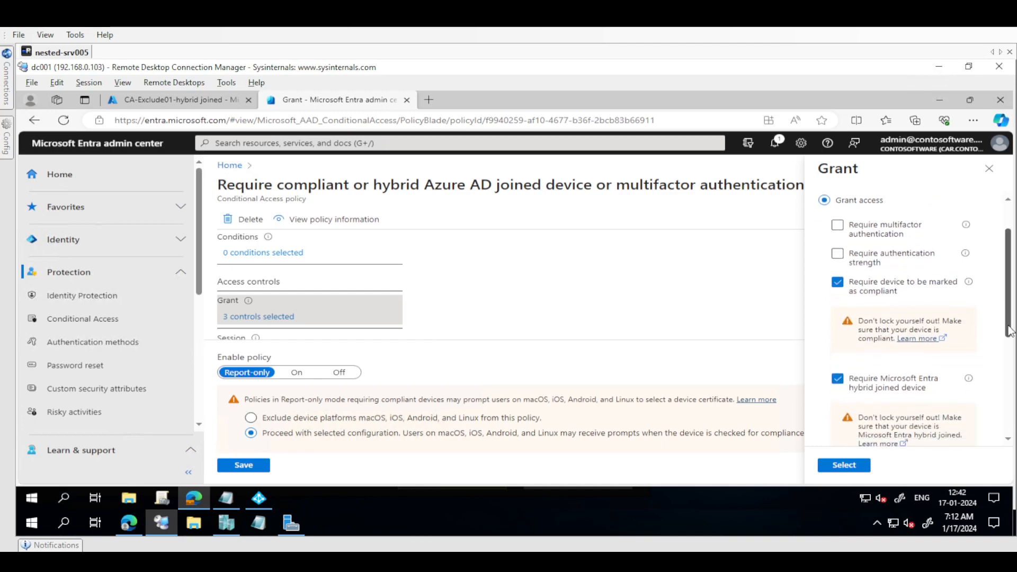
scroll(1009, 333, "down", 1)
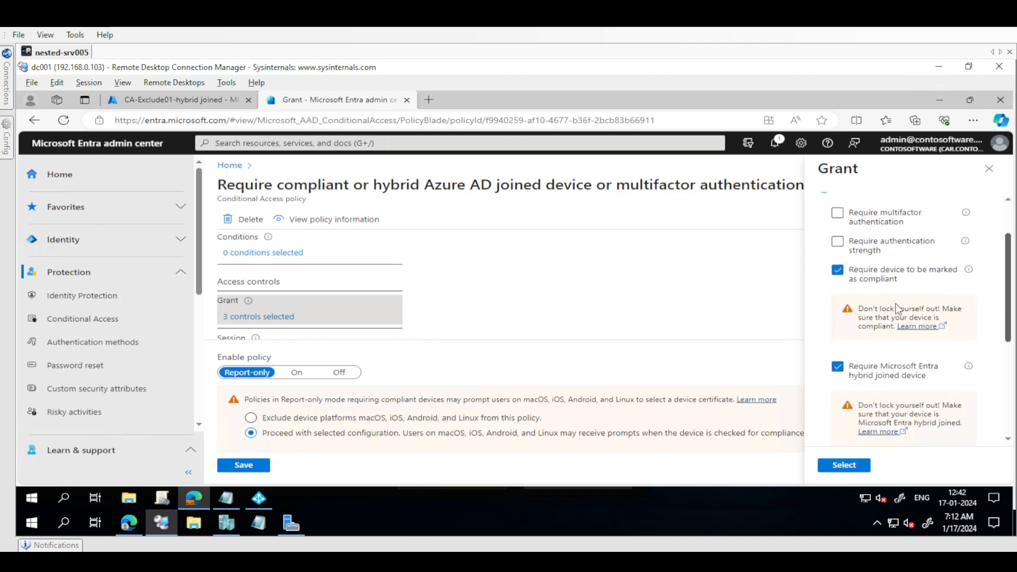
left_click(845, 271)
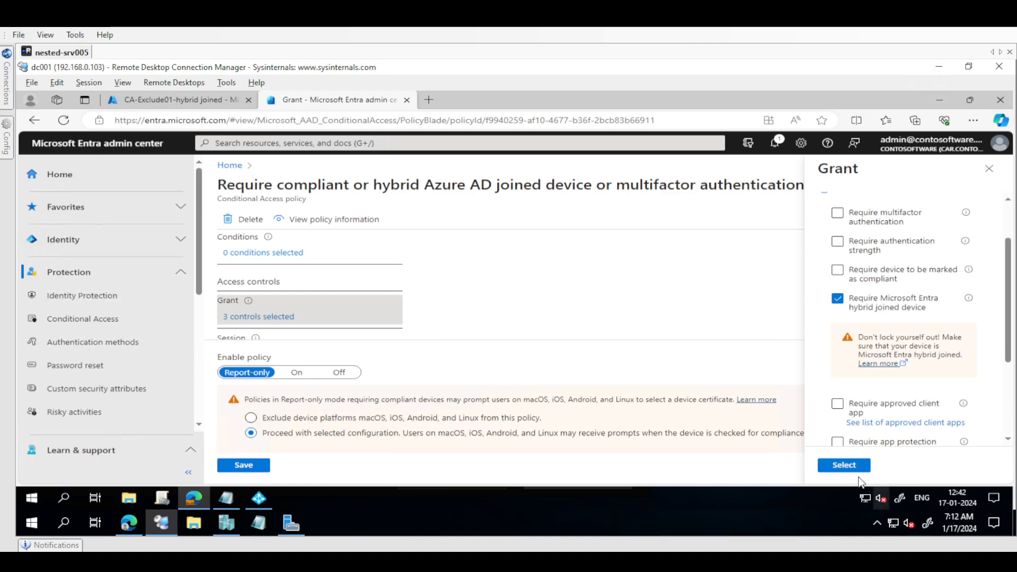
left_click(843, 465)
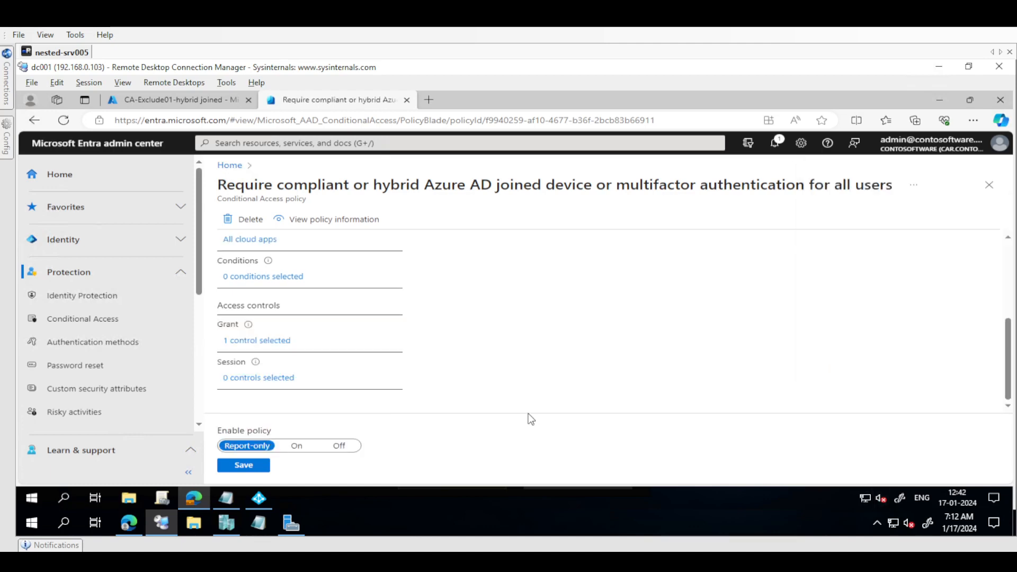
Configure the policy's device platforms condition to include only Windows
left_click(243, 283)
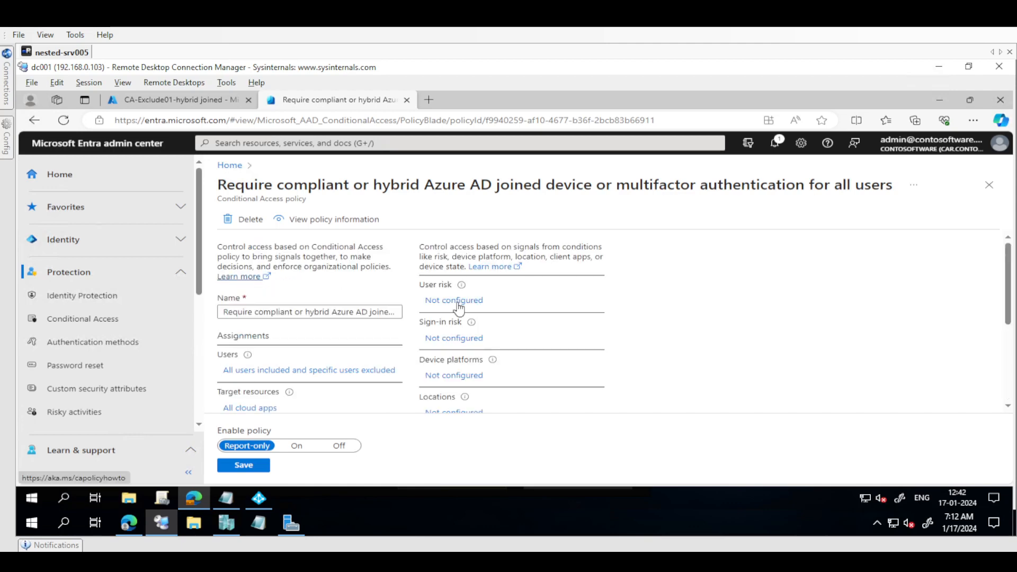
left_click(447, 377)
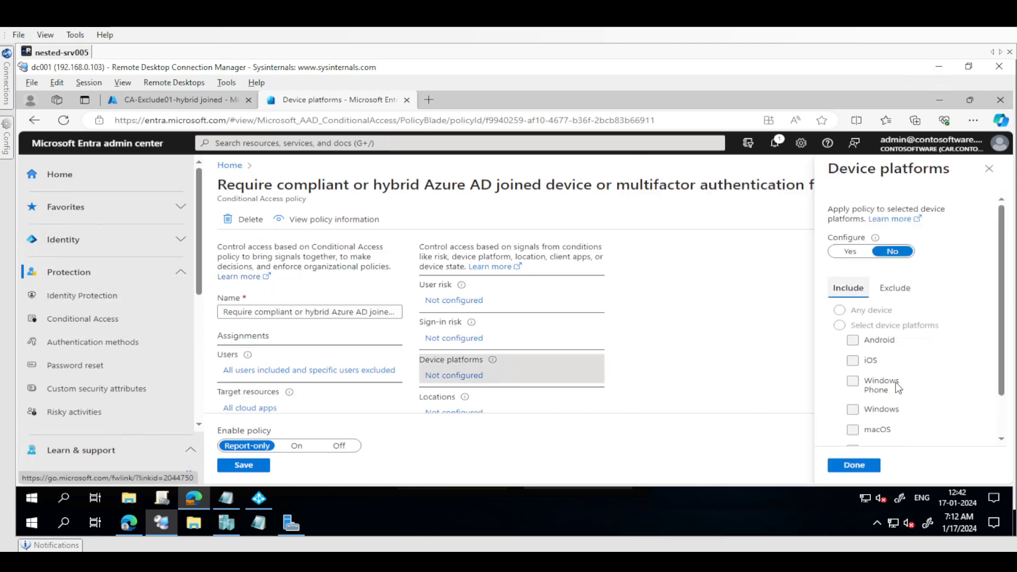
left_click(849, 251)
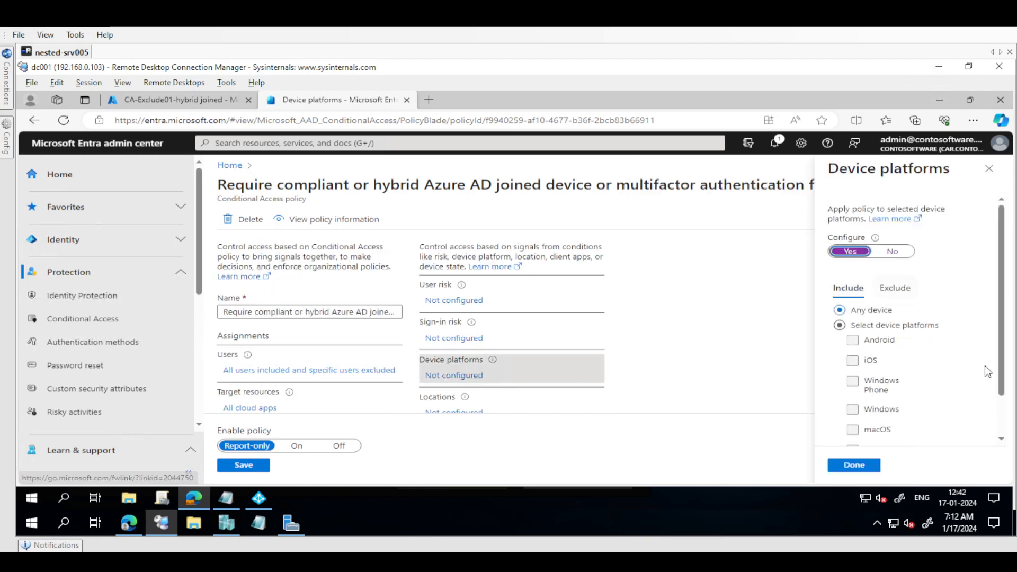
left_click(893, 325)
scroll(894, 333, "down", 1)
left_click(878, 379)
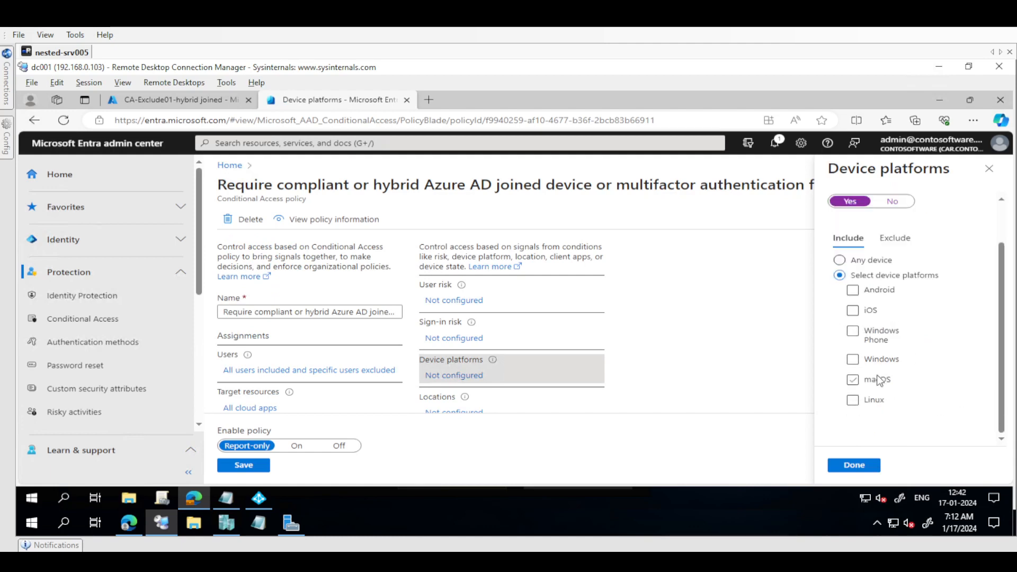
left_click(868, 359)
left_click(862, 467)
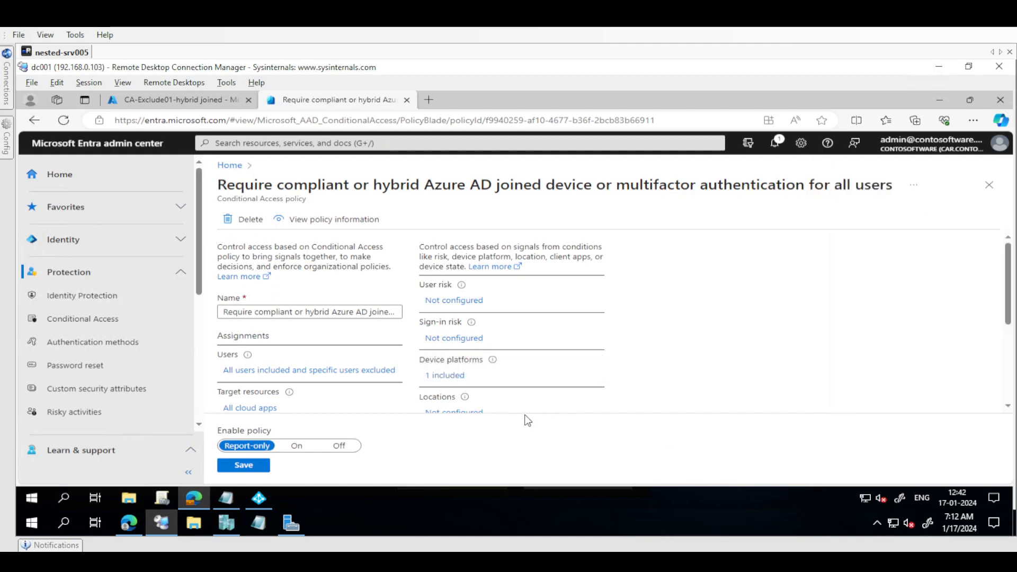
Turn the Conditional Access policy on and save it
left_click(297, 446)
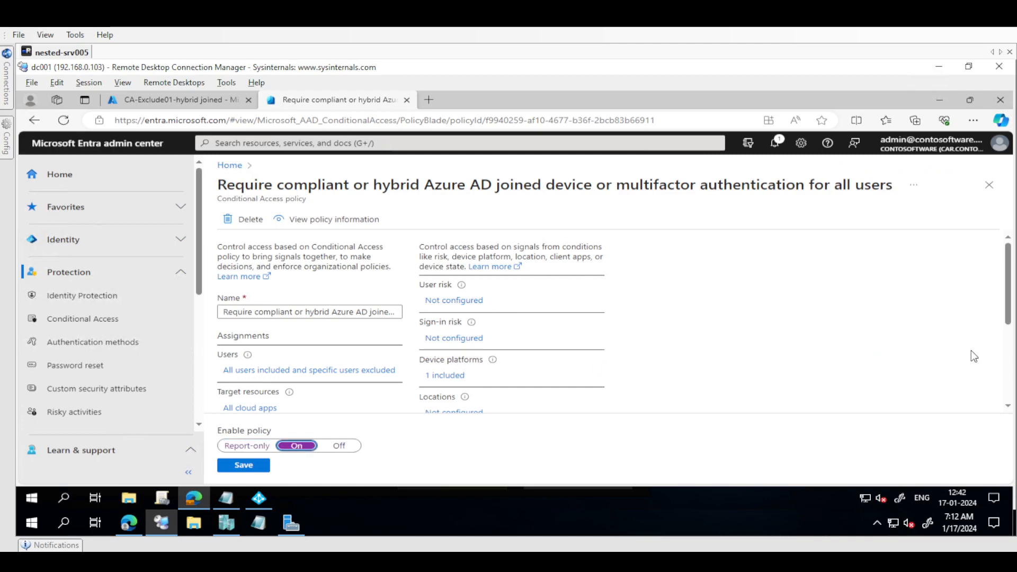
scroll(1006, 317, "down", 3)
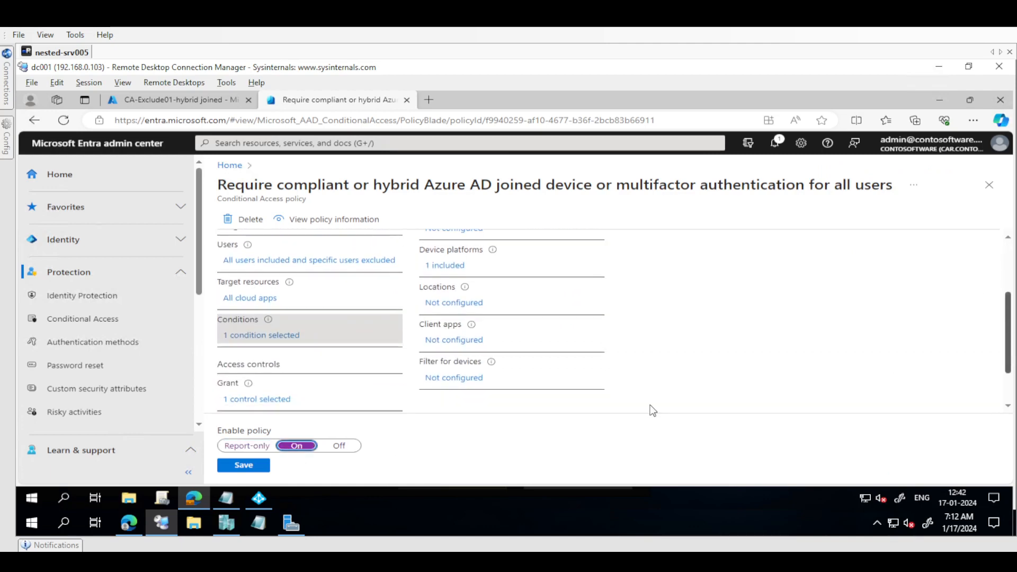
left_click(235, 461)
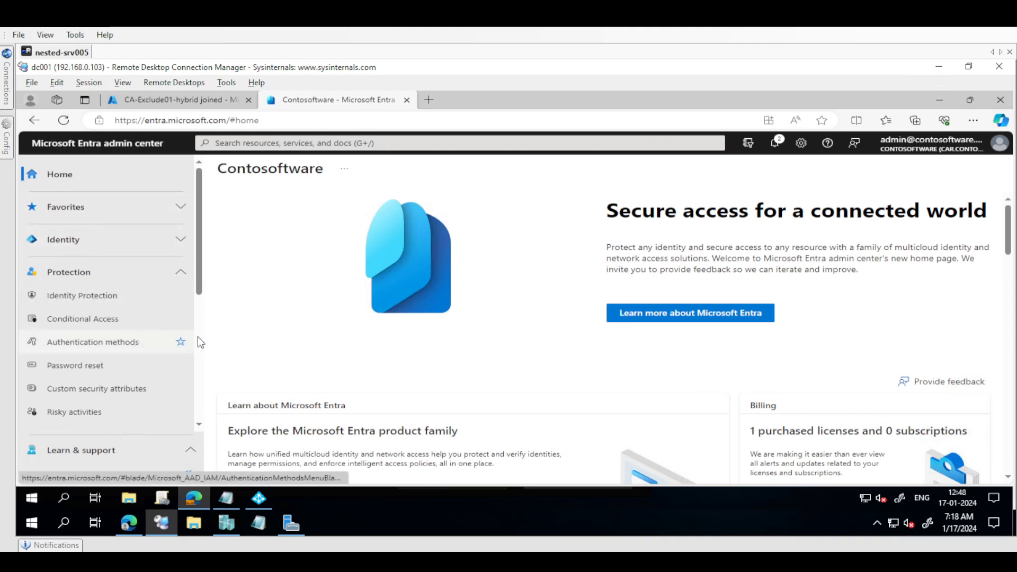
Open the Identity Governance access reviews and start a new access review
scroll(201, 335, "down", 5)
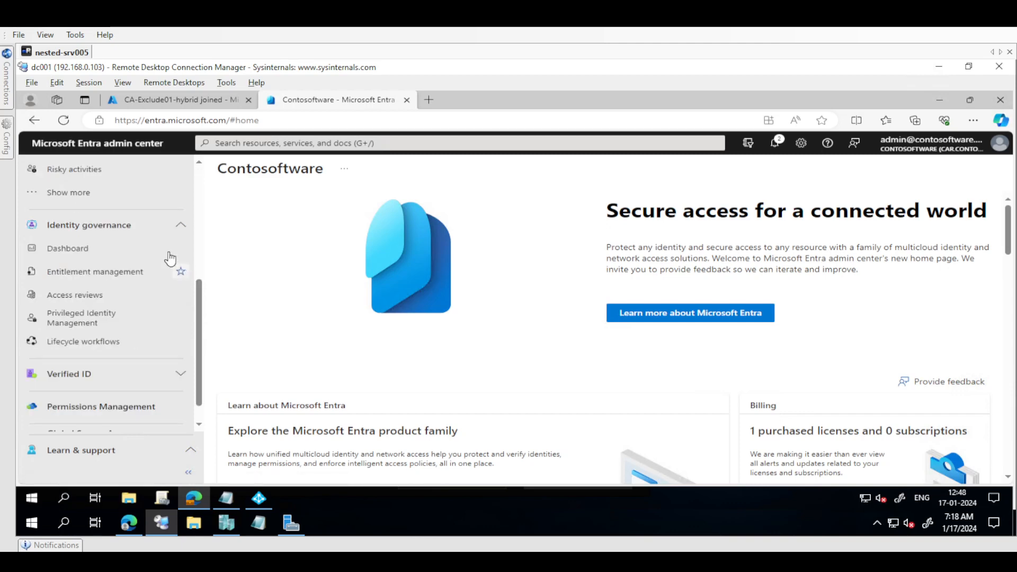
left_click(89, 295)
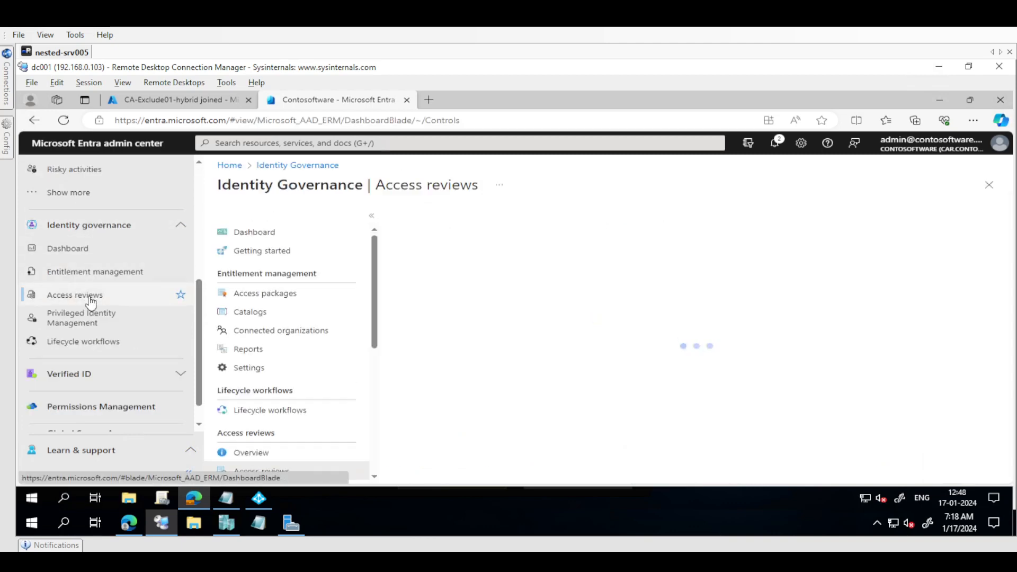
scroll(374, 380, "down", 5)
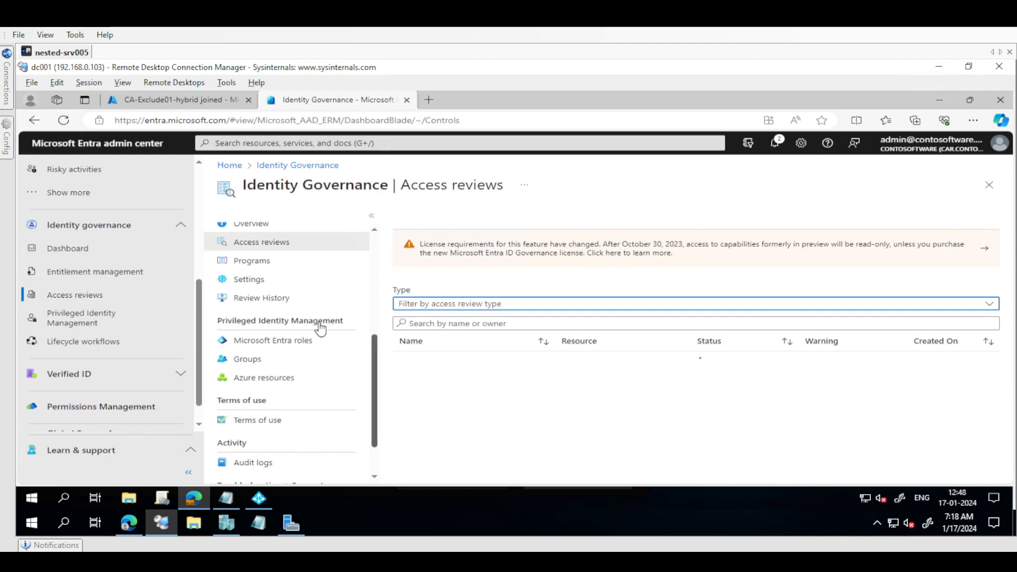
left_click(261, 242)
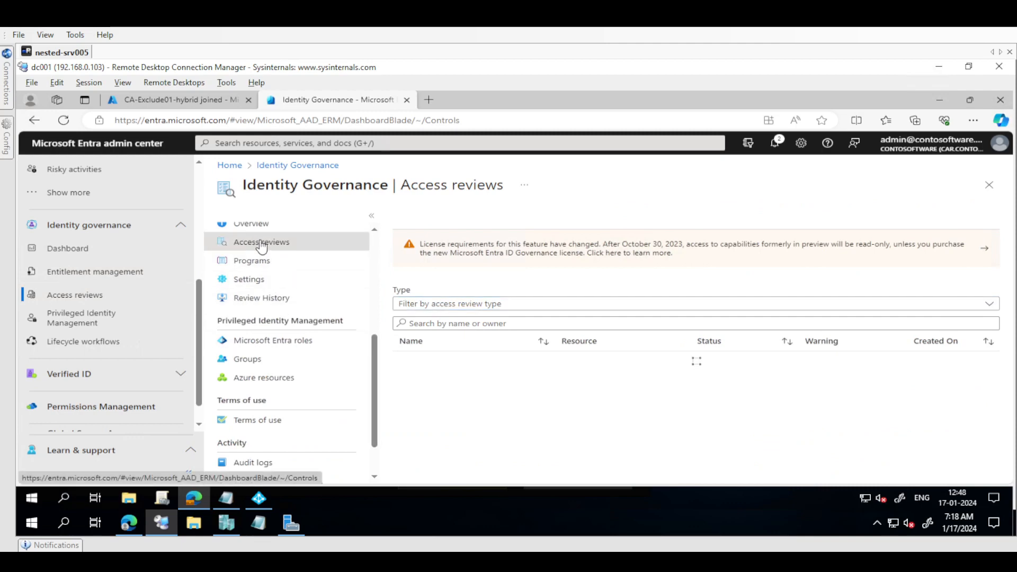
left_click(440, 224)
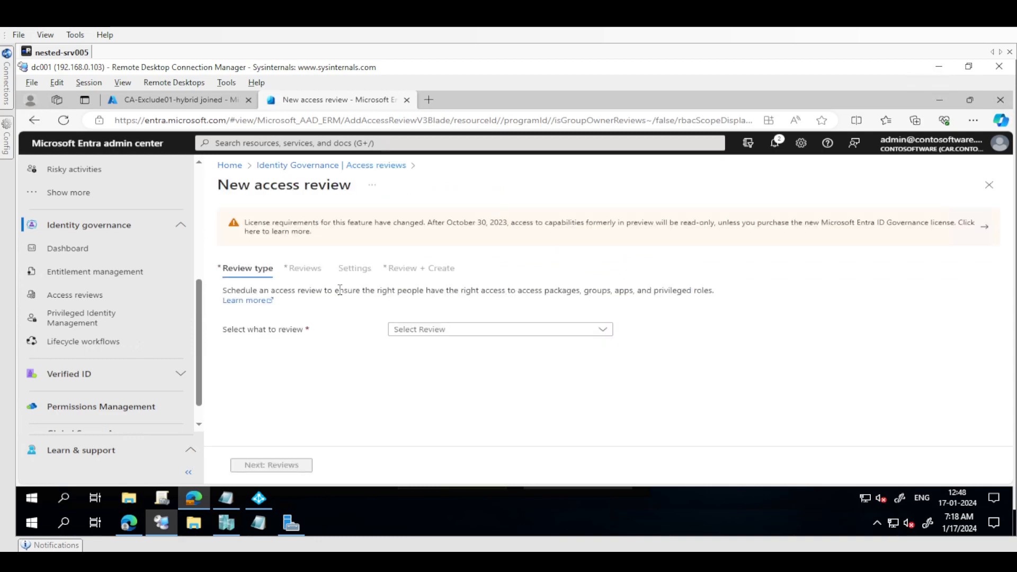
Set the new access review to Teams + Groups with the review scope Select Teams + groups
left_click(465, 331)
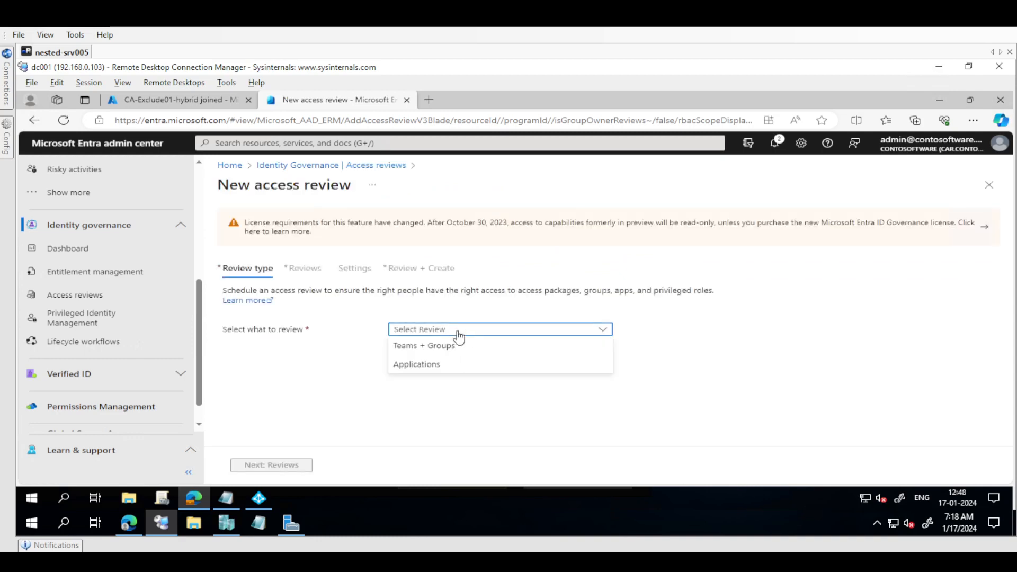
left_click(439, 347)
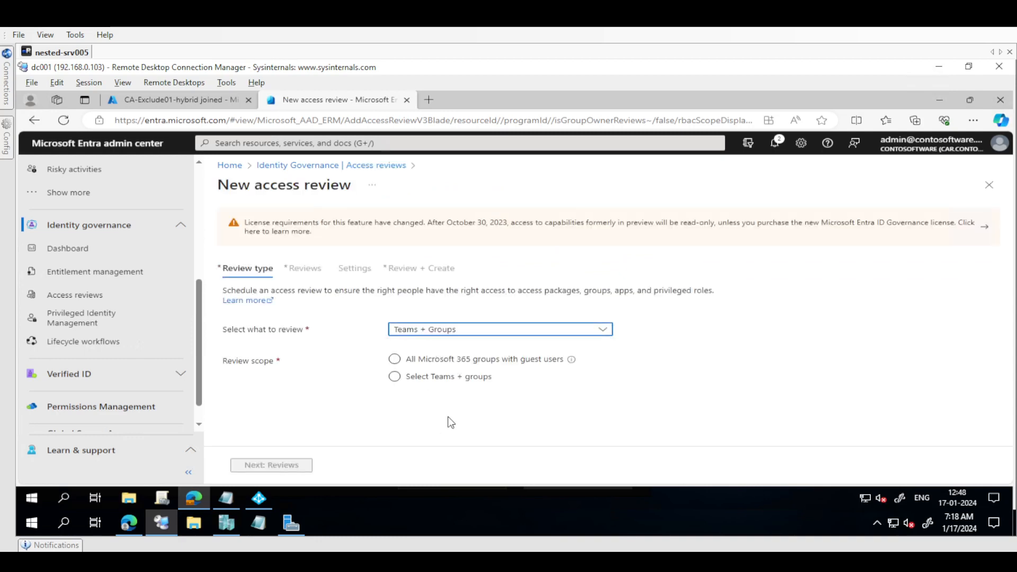
left_click(409, 377)
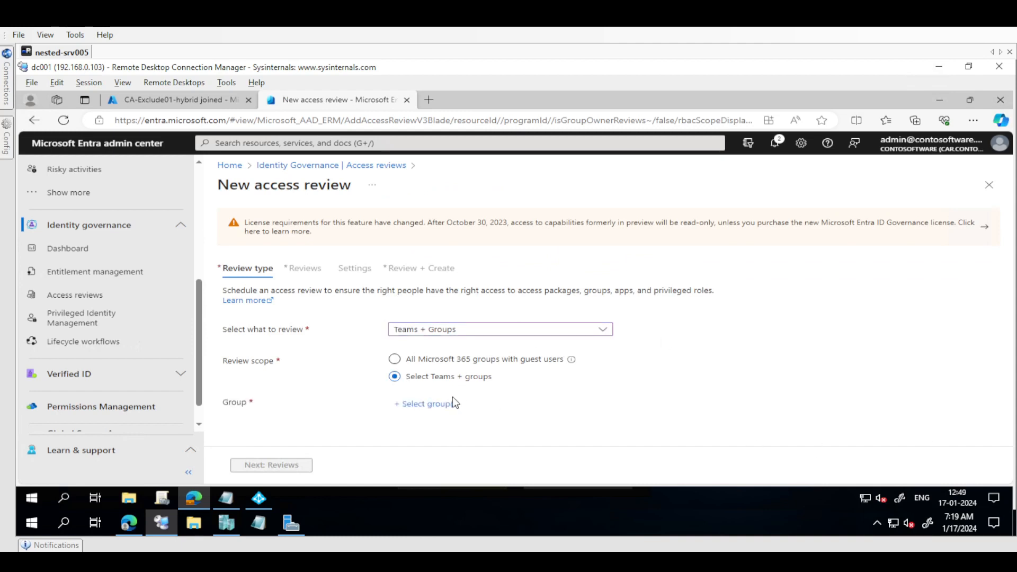
Search the groups for "exc" and select CA-Exclude01-hybrid joined as the group to review
left_click(452, 403)
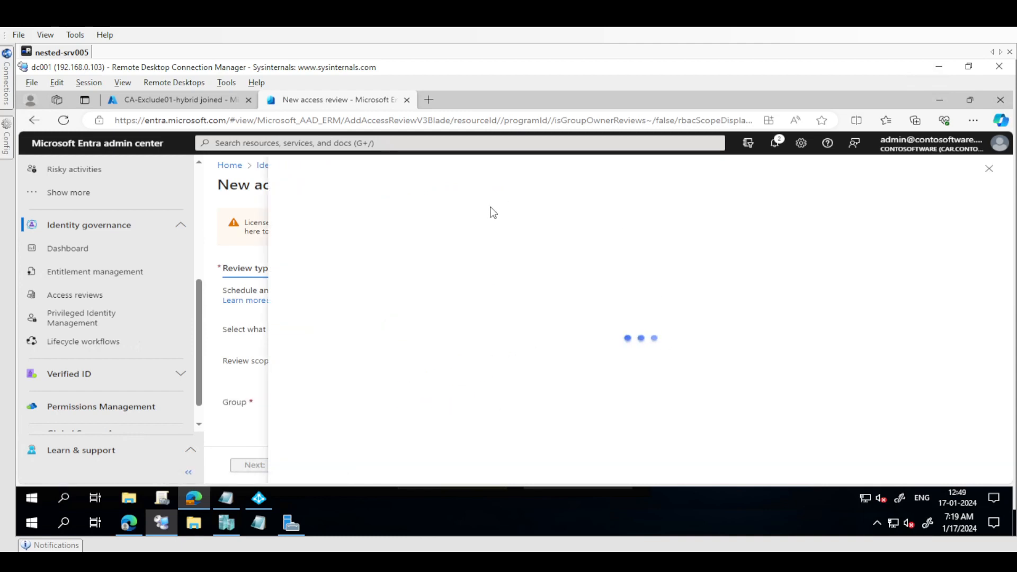
type("exc")
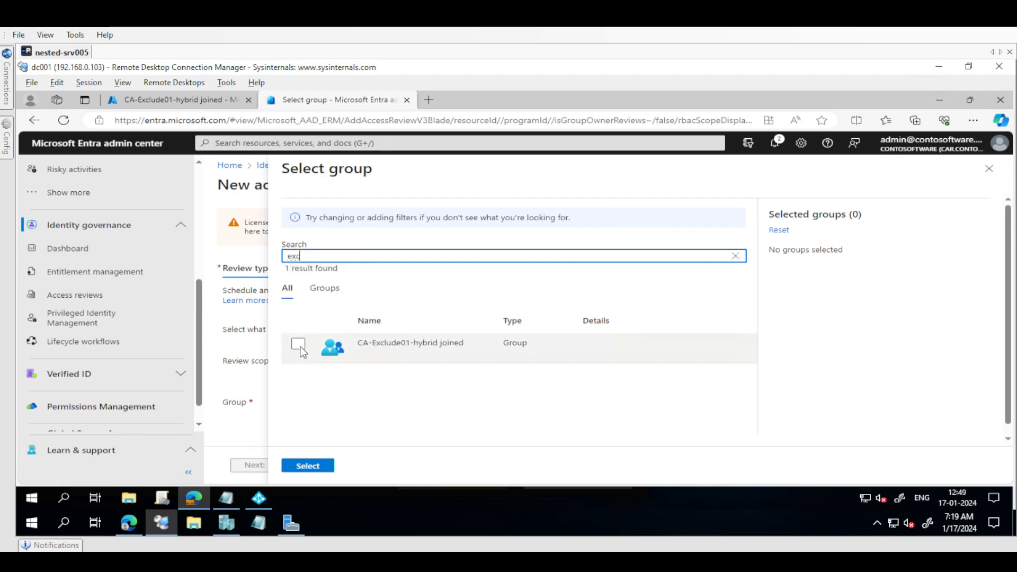
left_click(299, 345)
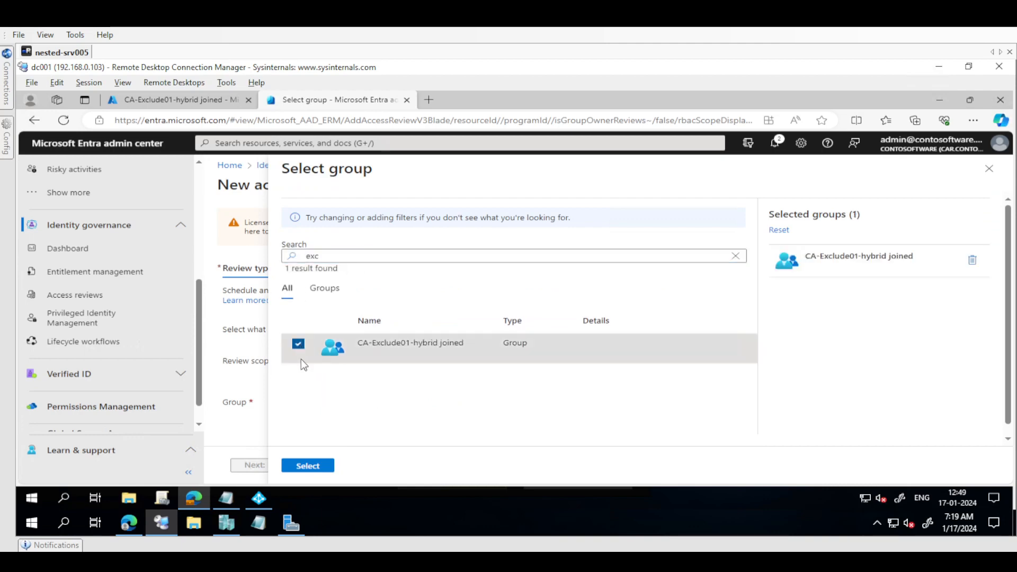
left_click(308, 466)
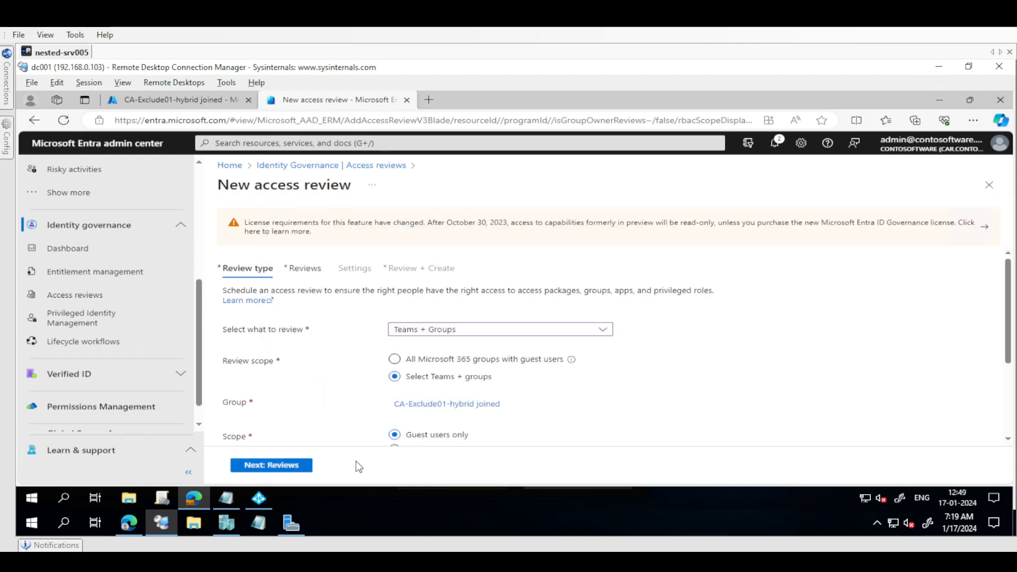
Set the access review's user scope to All users and continue to the reviewer and recurrence settings
scroll(670, 321, "down", 3)
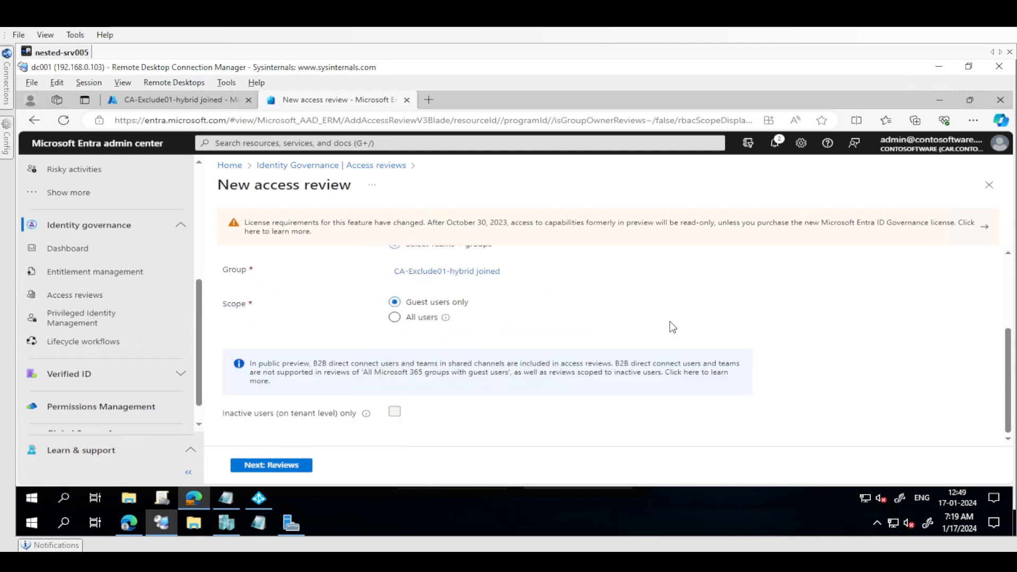
left_click(394, 317)
left_click(300, 465)
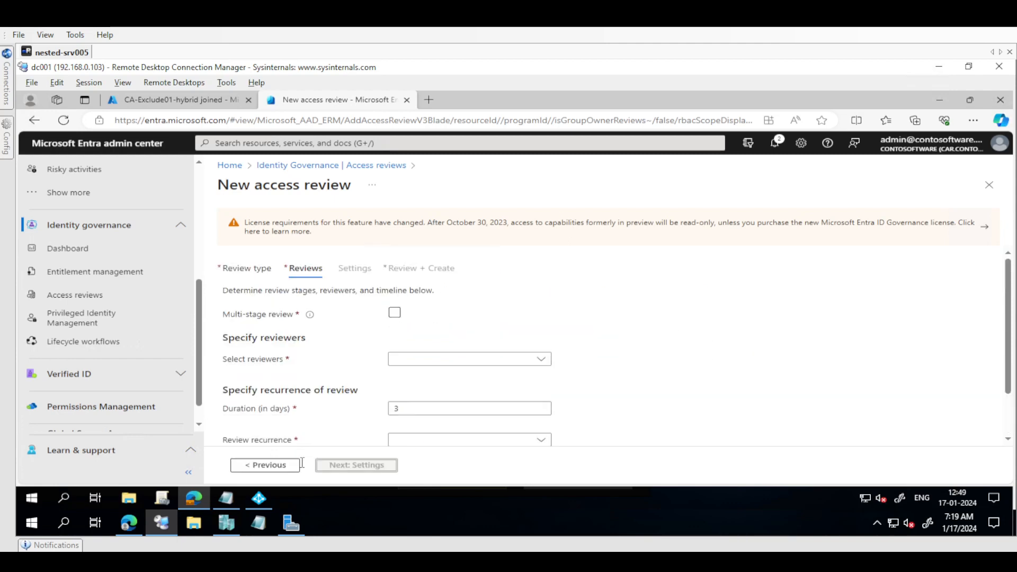
Set the reviewers to Users review their own access
left_click(466, 359)
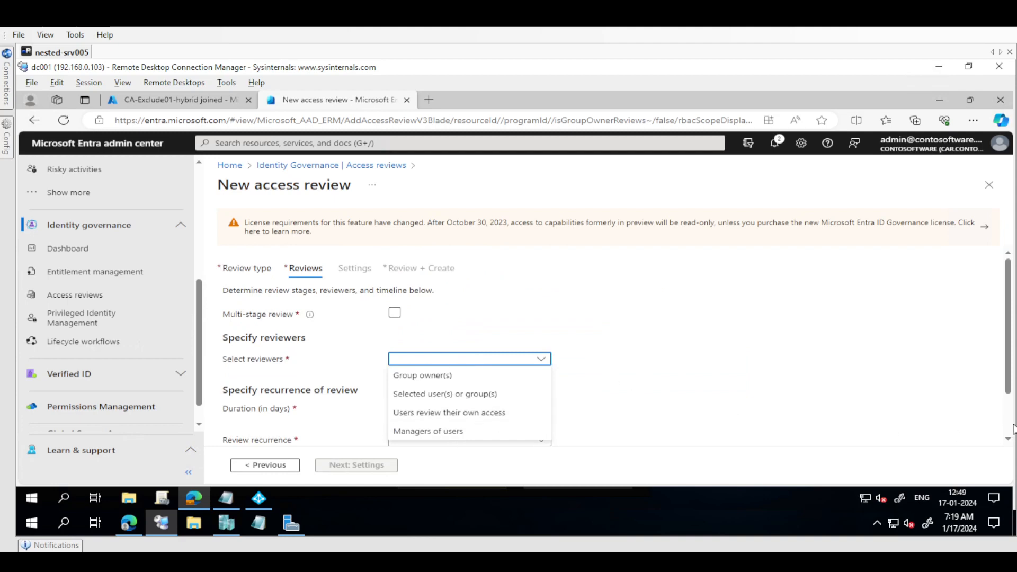
left_click(847, 368)
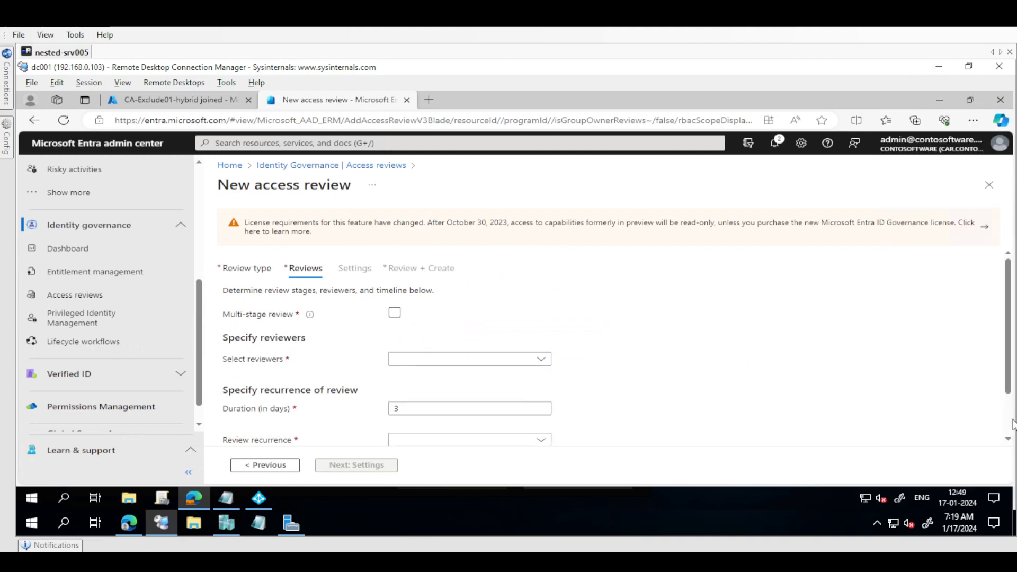
scroll(847, 361, "down", 1)
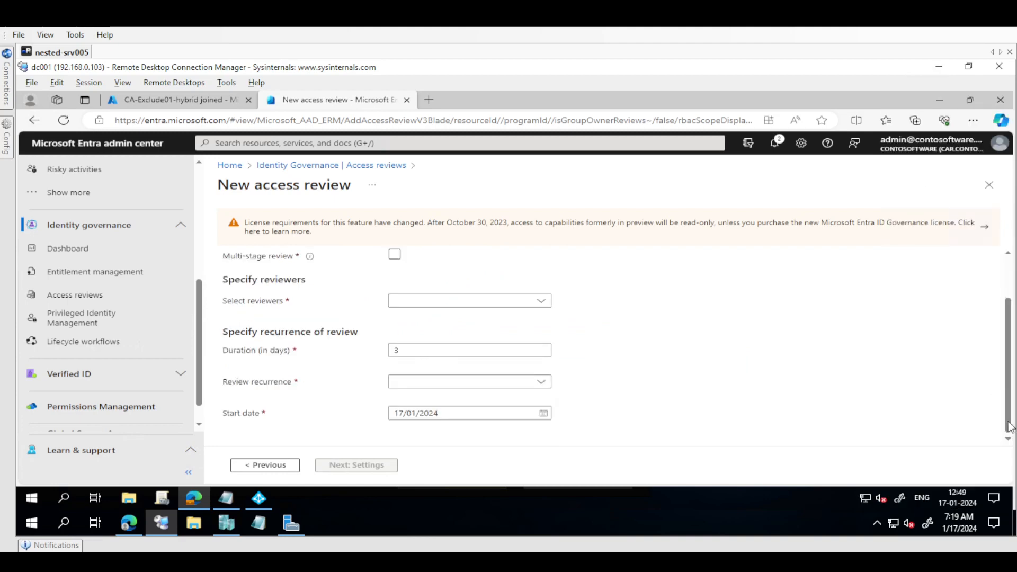
left_click(531, 310)
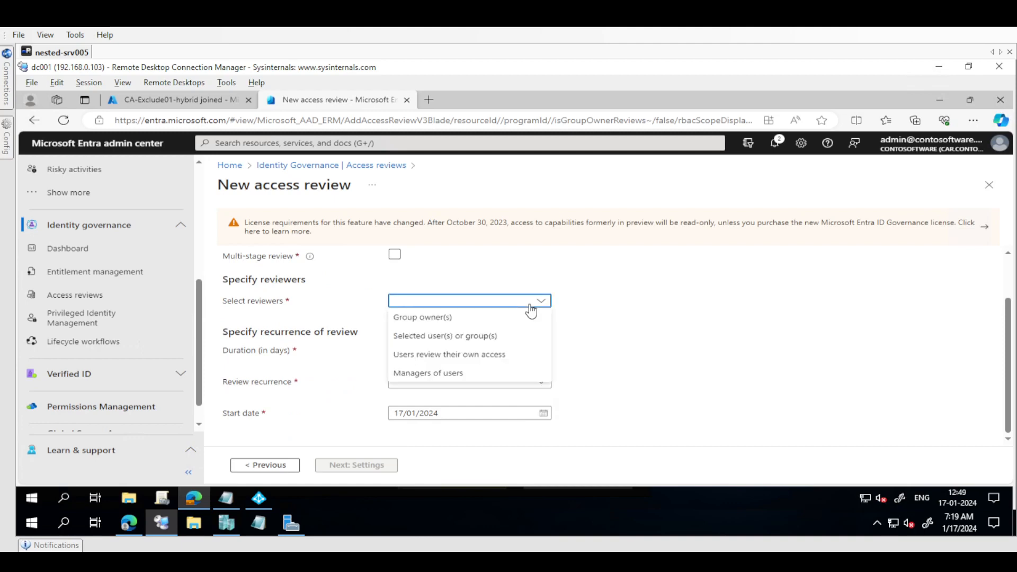
left_click(436, 363)
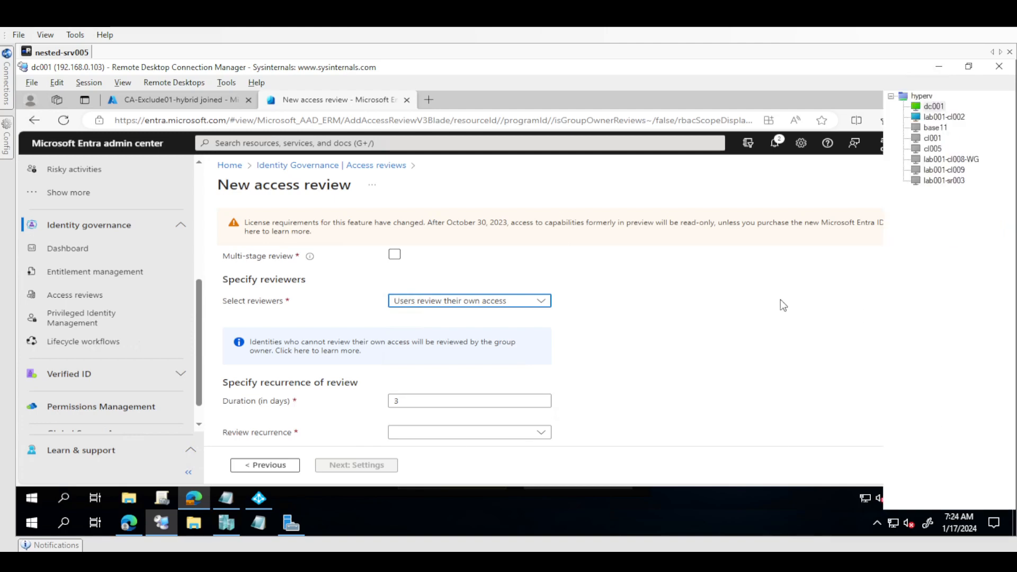
Set the review recurrence to Weekly and continue to the additional settings
scroll(427, 394, "down", 1)
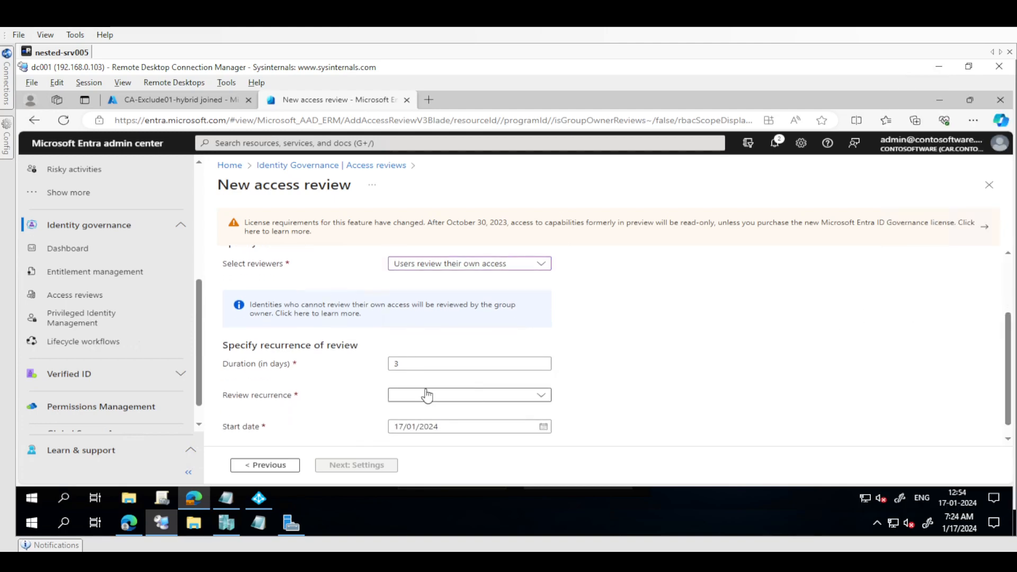
double_click(264, 364)
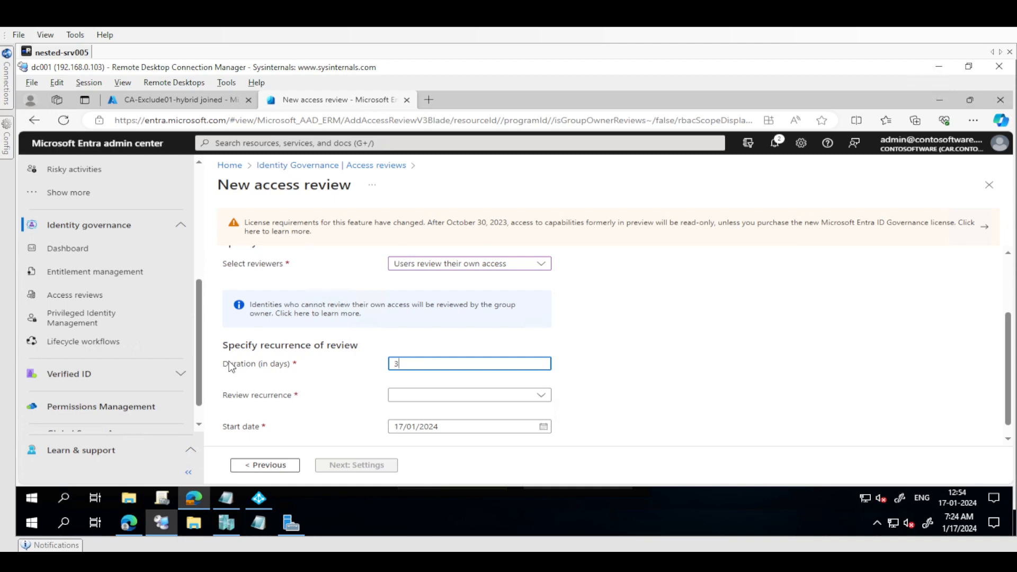
left_click(428, 398)
left_click(326, 365)
left_click(413, 399)
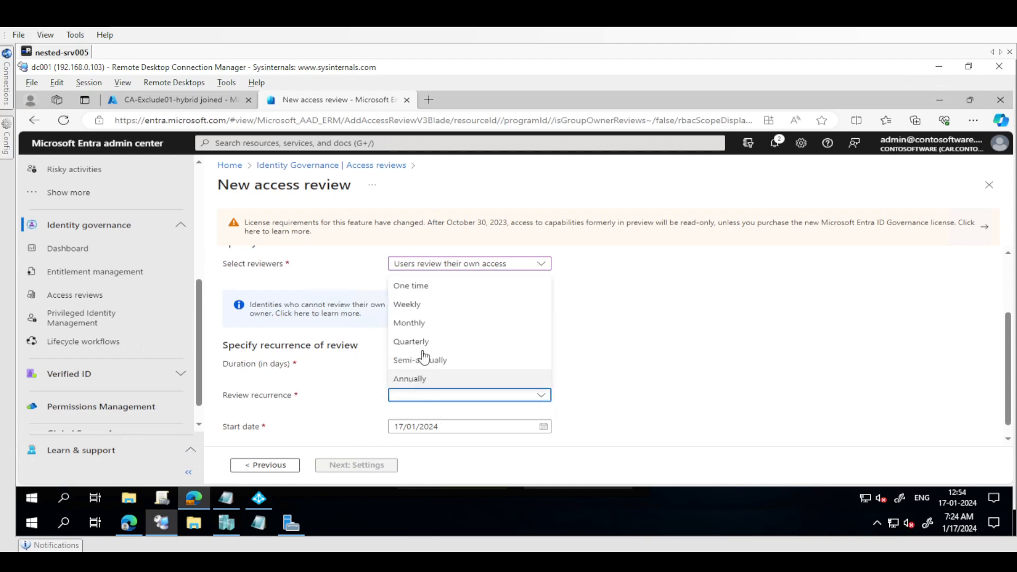
left_click(424, 309)
scroll(996, 418, "down", 1)
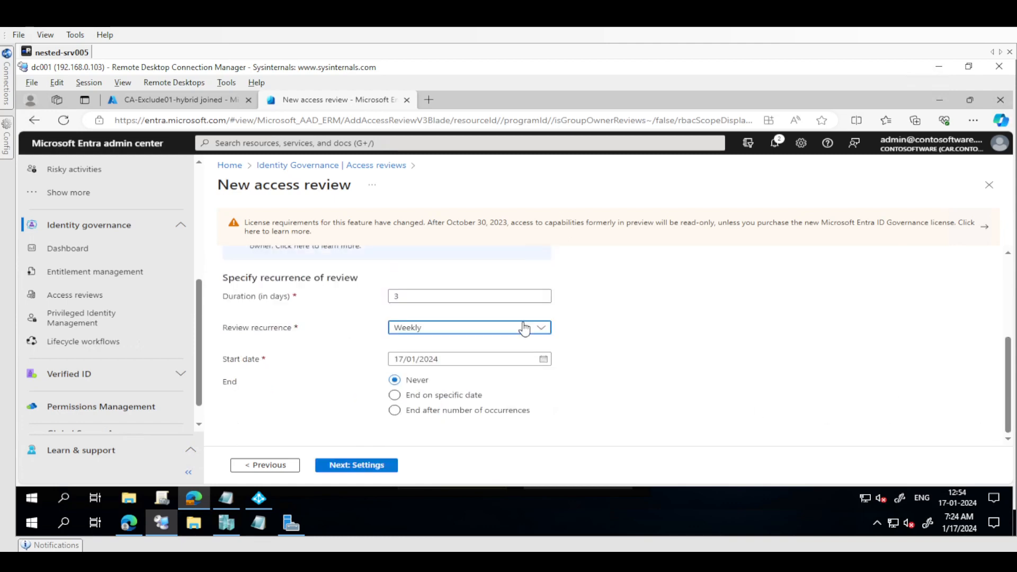
left_click(461, 331)
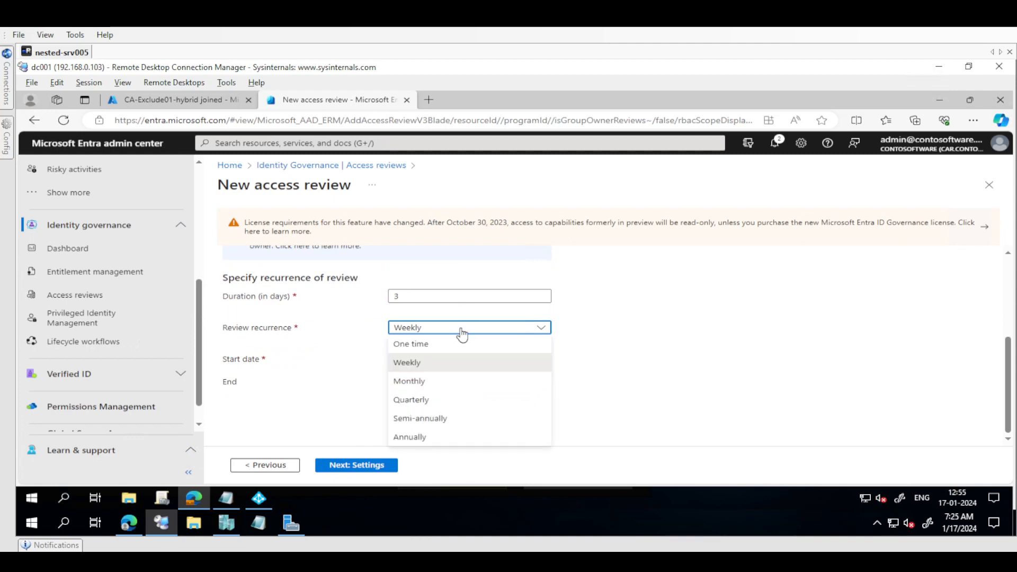
left_click(424, 366)
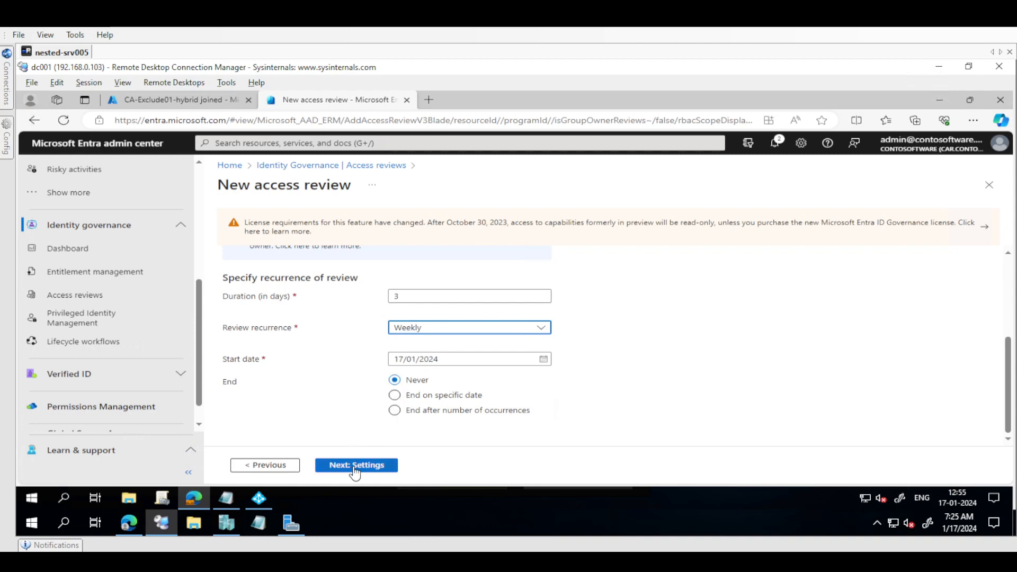
left_click(332, 466)
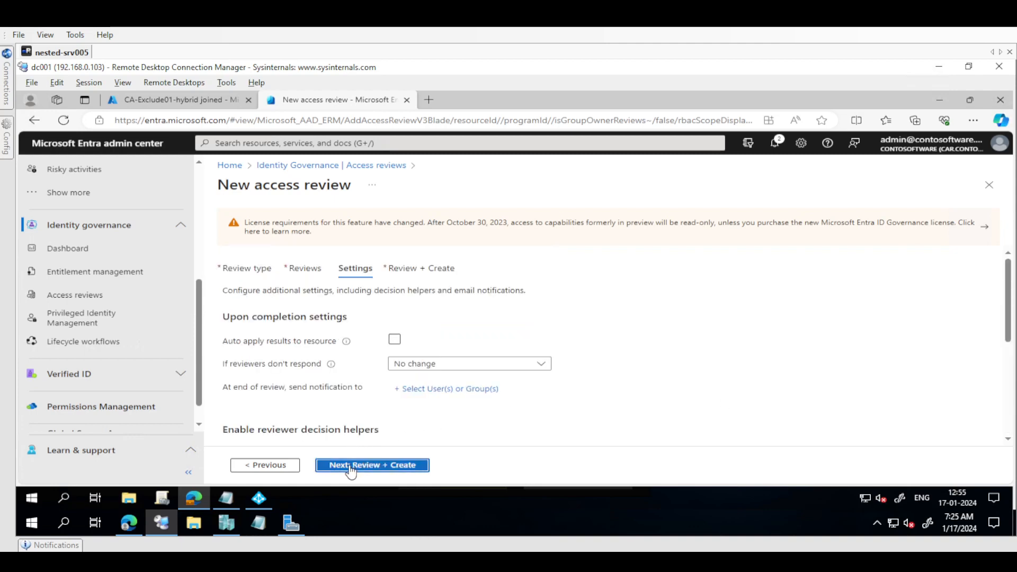
Enable auto apply of results to the resource, choose No change for non-responding reviewers, and proceed to the final review page
left_click(395, 339)
left_click(419, 365)
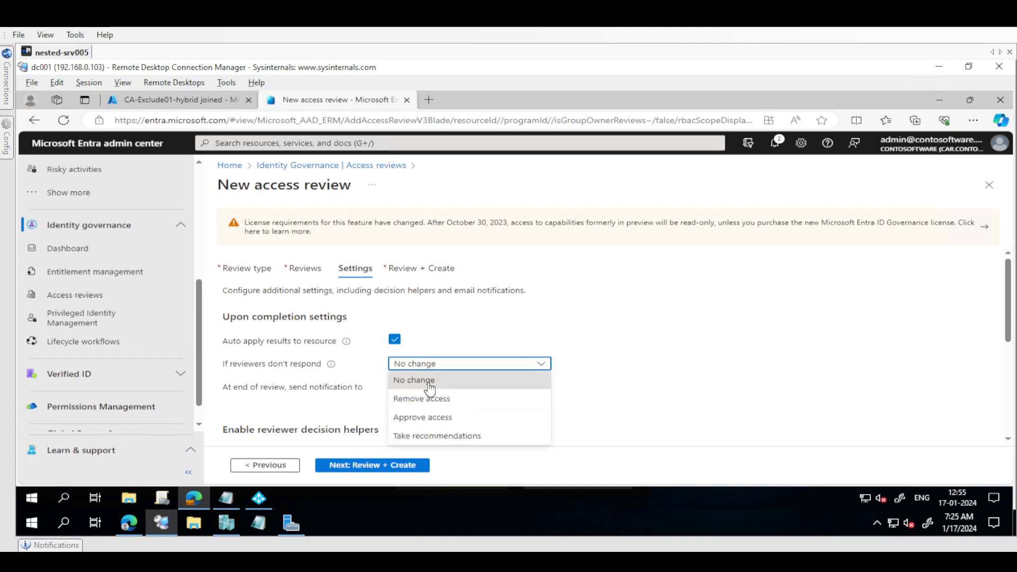
left_click(430, 381)
left_click(780, 365)
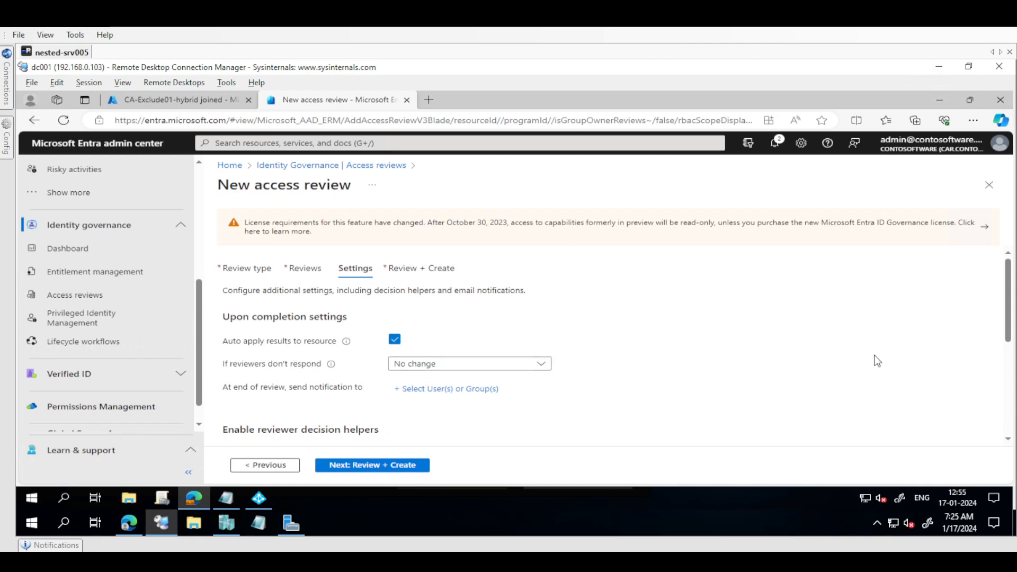
scroll(1008, 389, "down", 3)
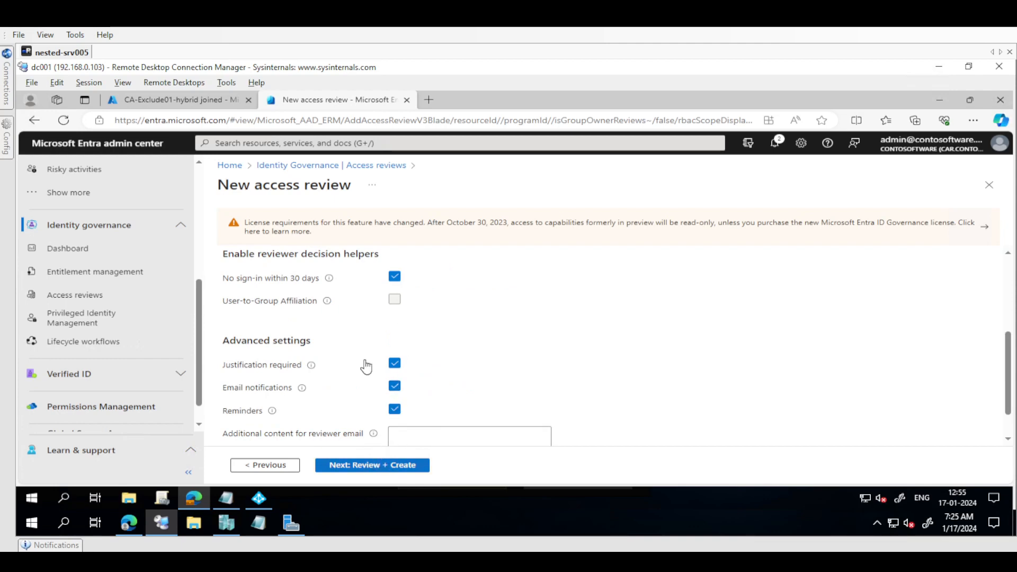
left_click(366, 466)
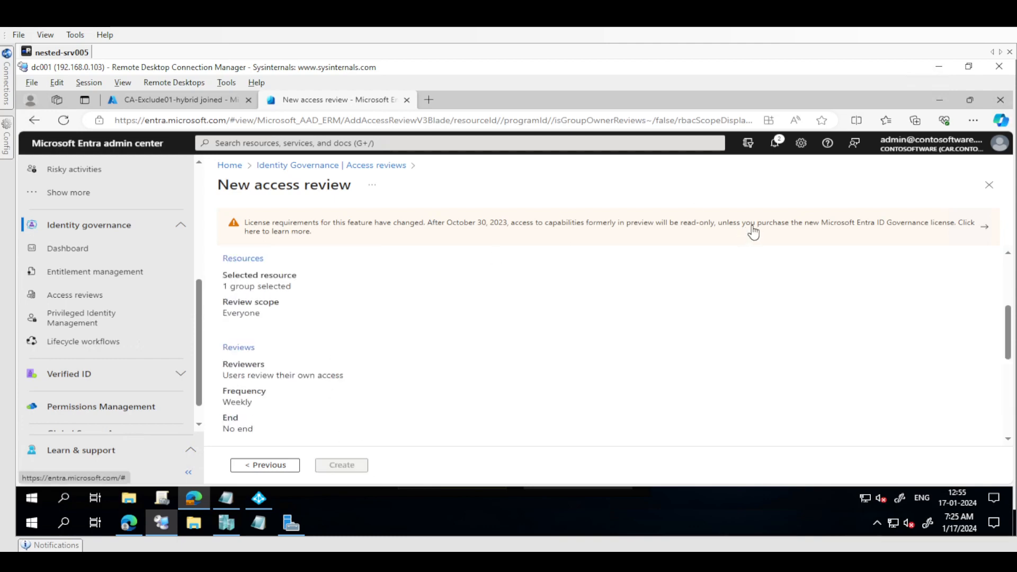
Name the access review "AccessReview006 for CA-Exclude01-hybrid joined"
left_click_drag(895, 223, 849, 234)
left_click_drag(1008, 354, 1010, 278)
left_click(466, 325)
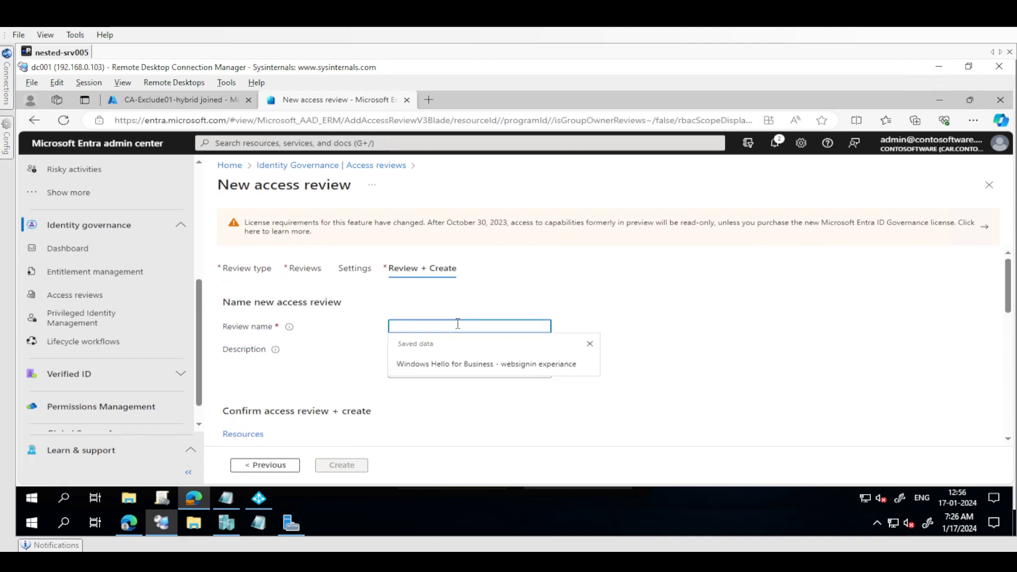
type("CA-Exclude01-hybrid joined")
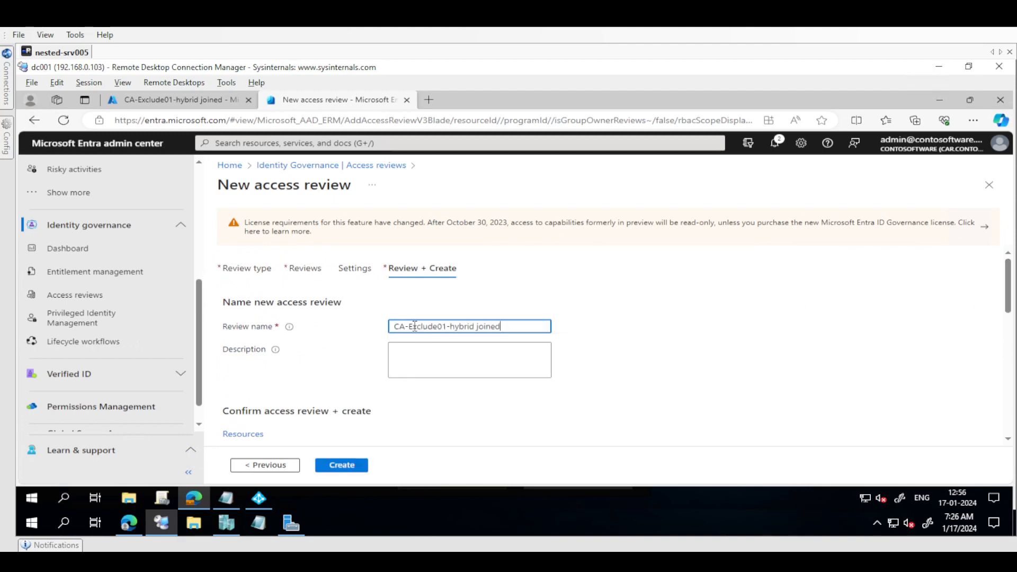
type("Acces")
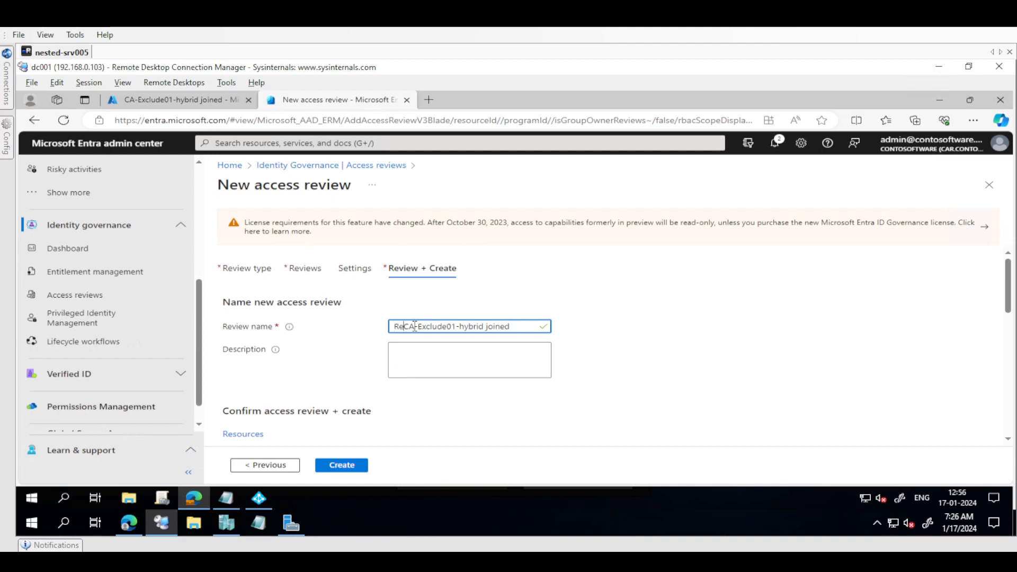
type("s")
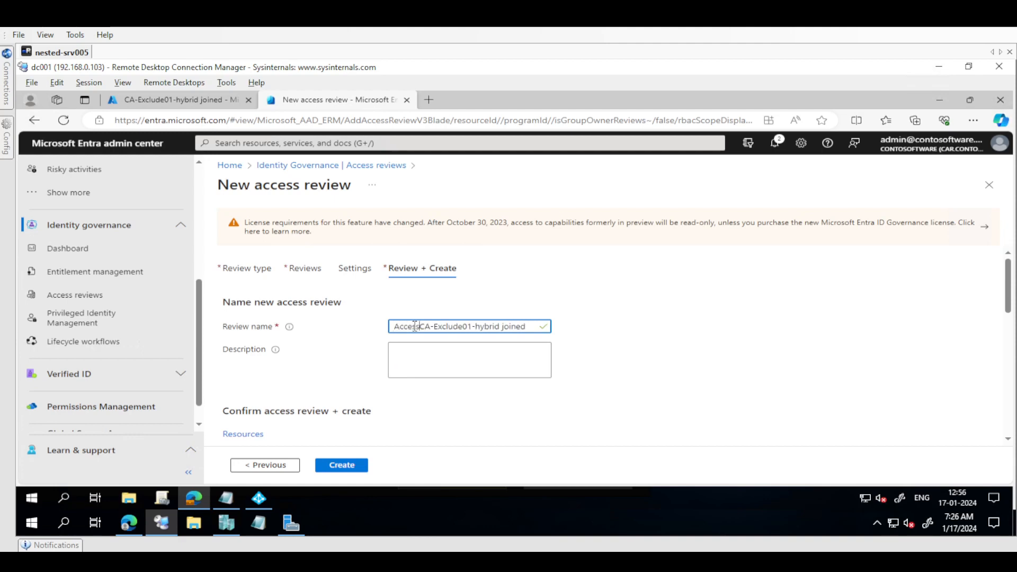
type("Review")
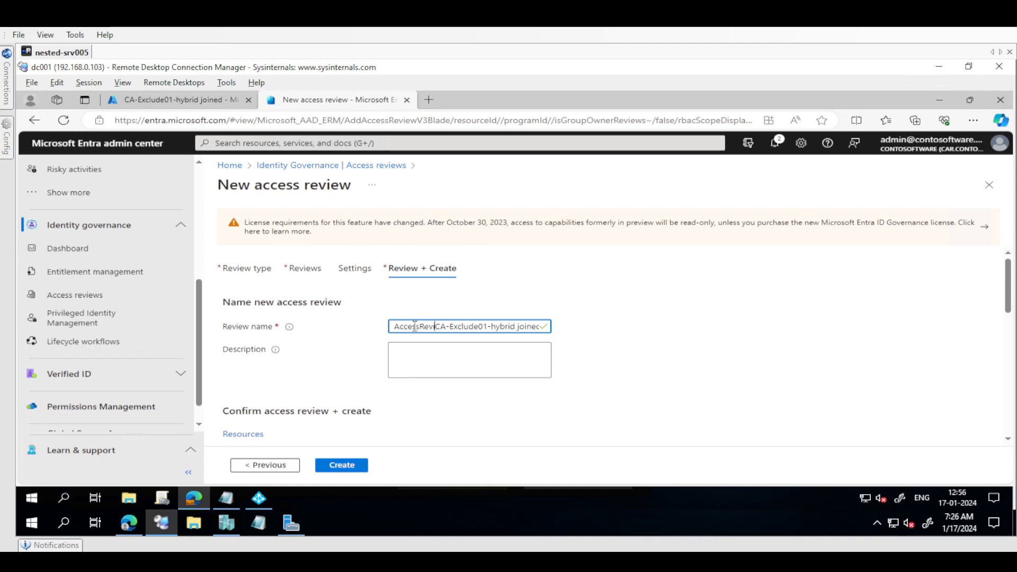
type("006 for")
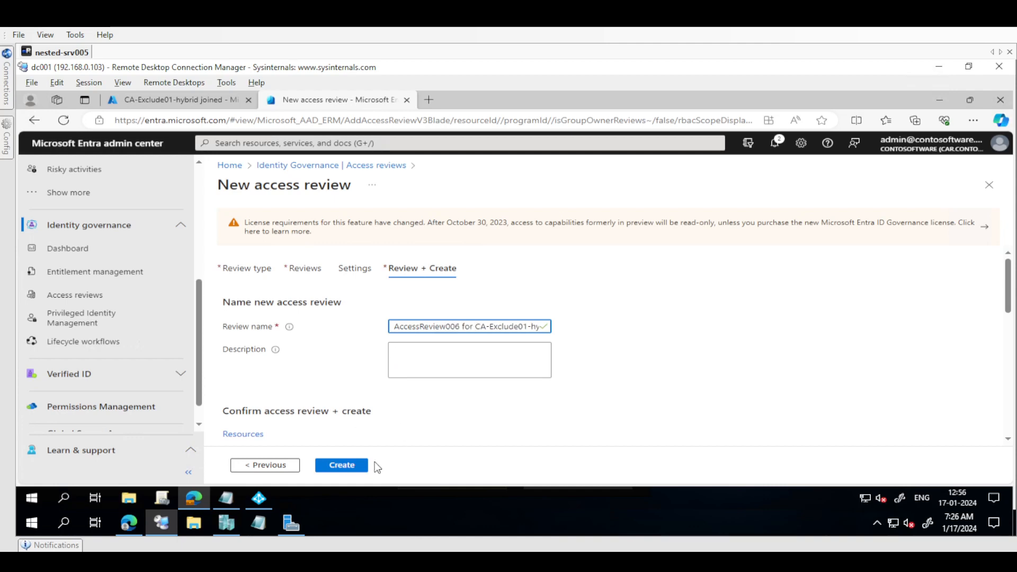
Copy the review name into the description and create the access review
key("ctrl+a")
key("ctrl+c")
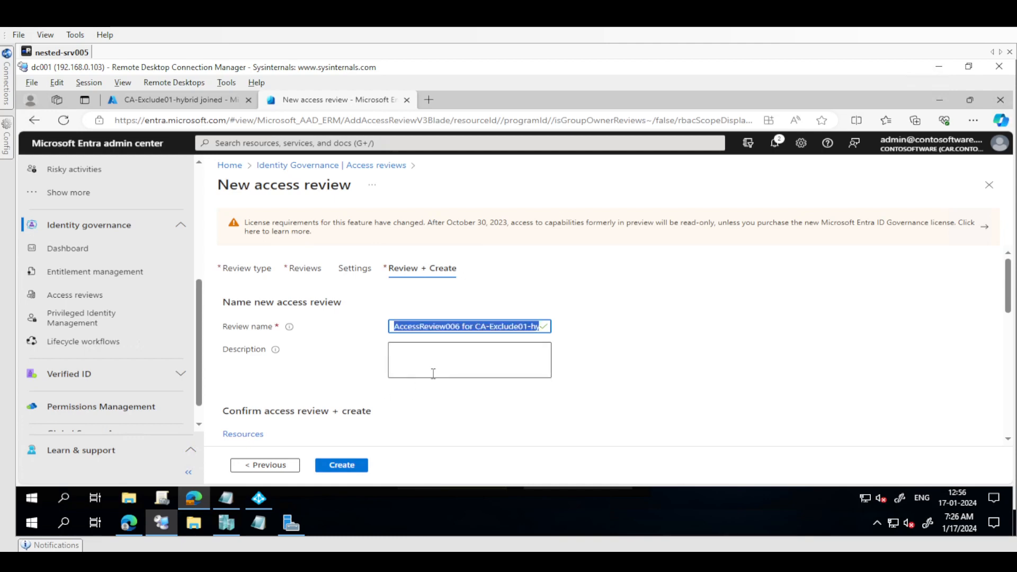
left_click(425, 352)
key("ctrl+v")
left_click(341, 465)
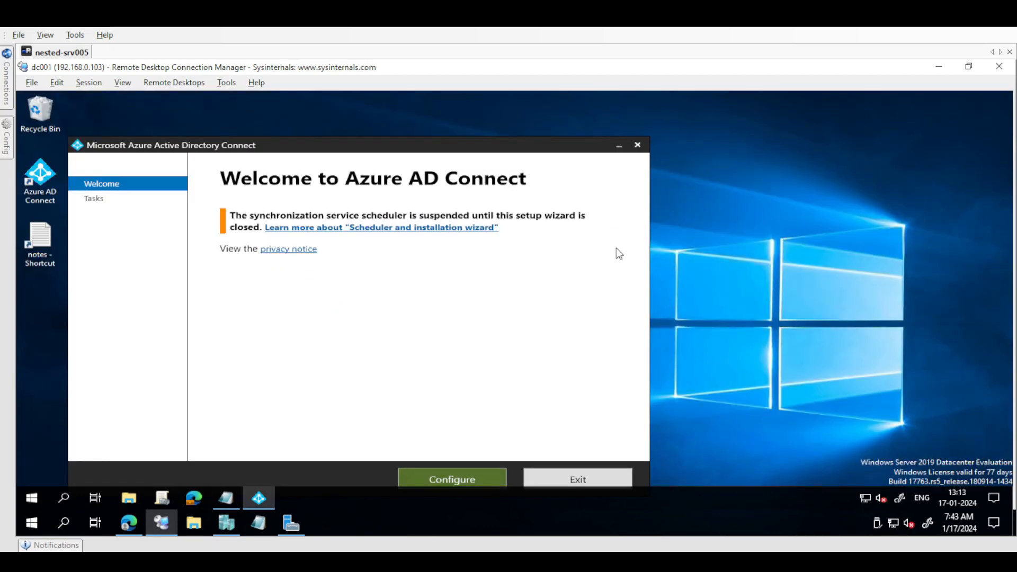
left_click(236, 501)
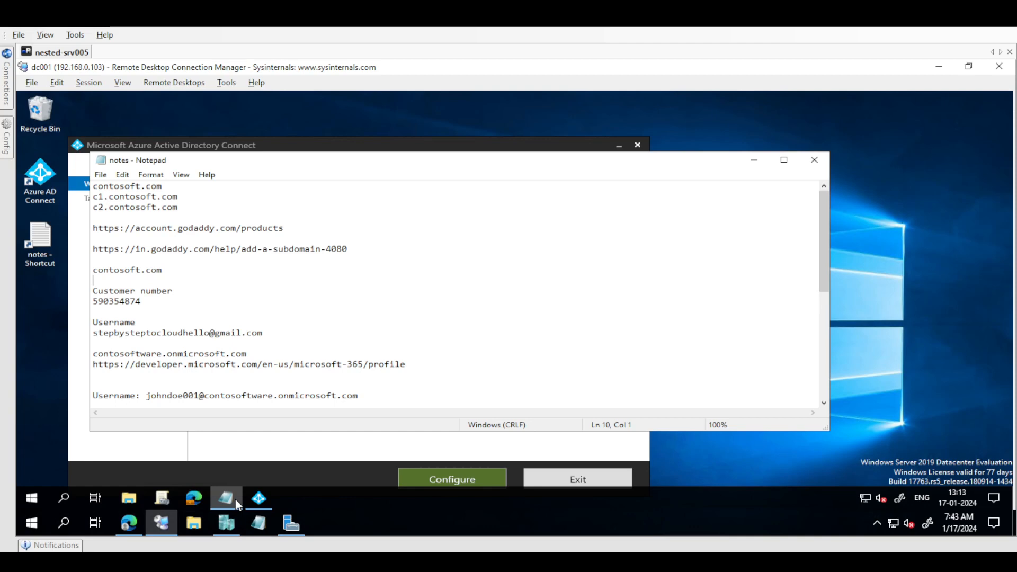
left_click(235, 499)
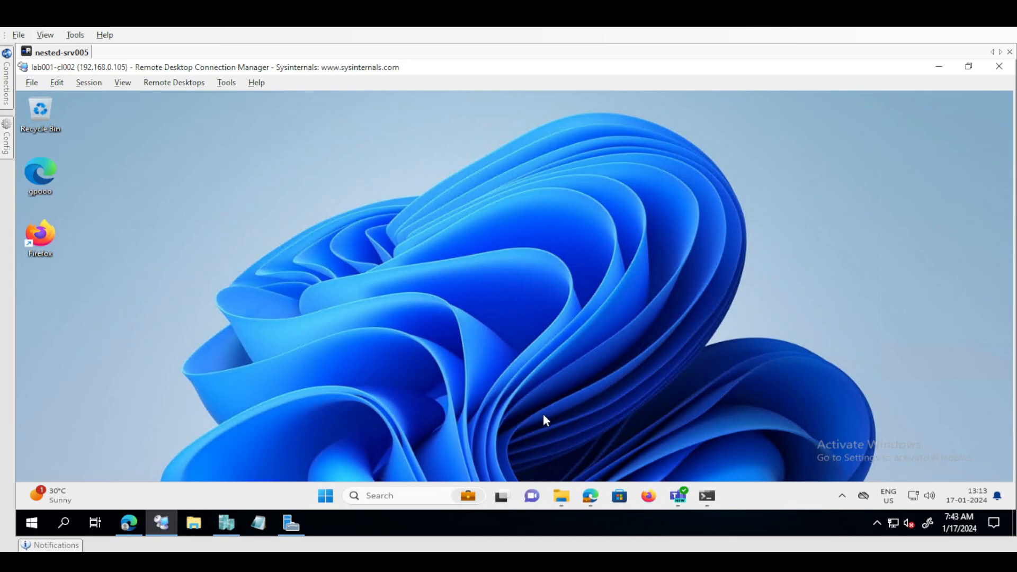
On the lab001-cl002 client, switch to the Outlook inbox in the browser and open the Microsoft Security access review email
left_click(591, 496)
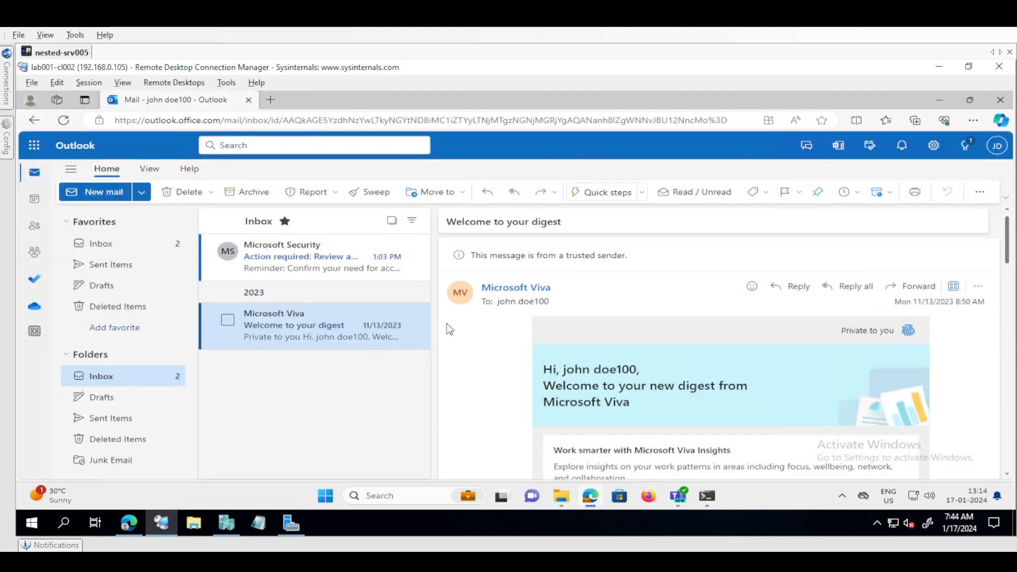
left_click(307, 265)
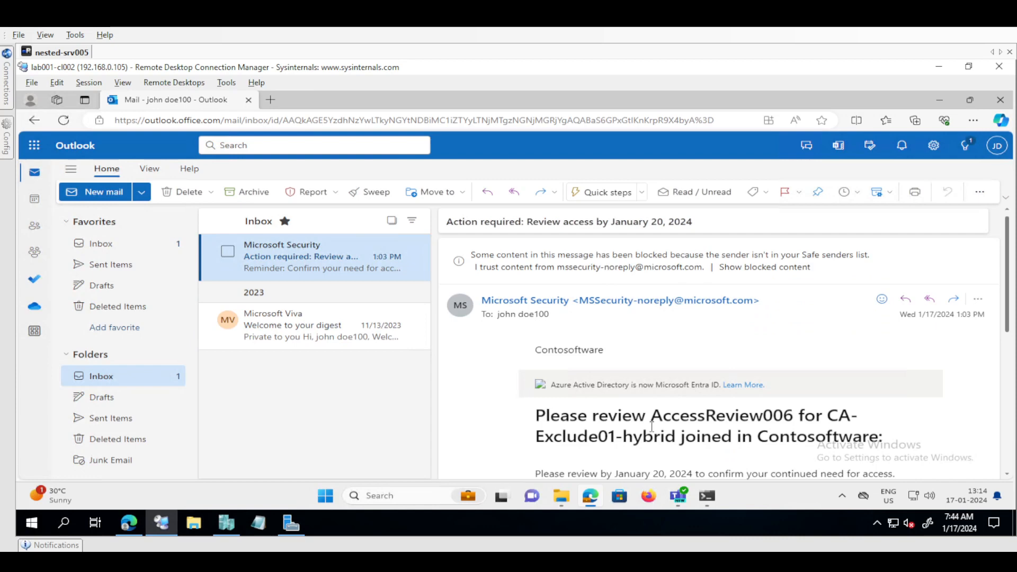
right_click(685, 386)
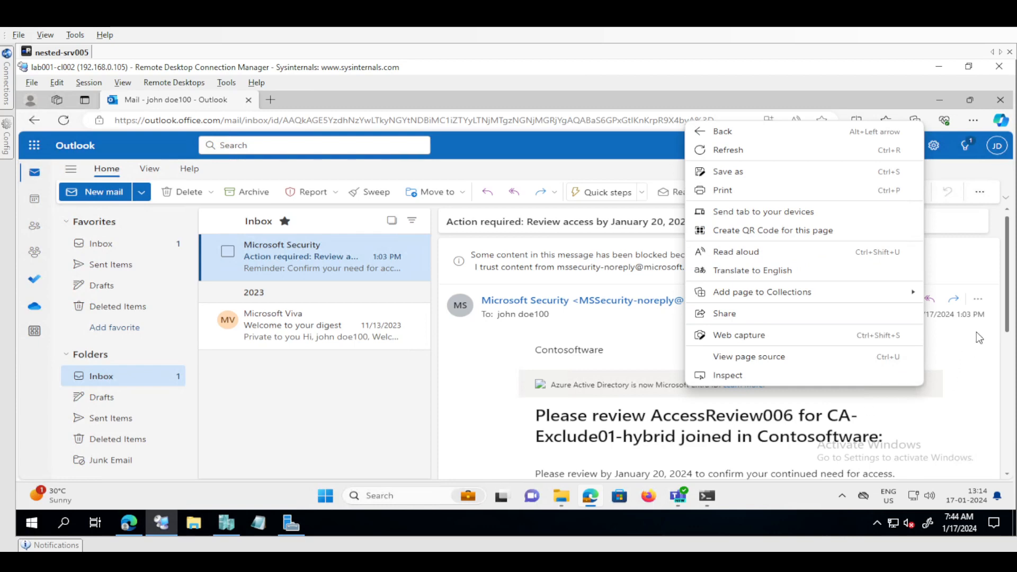
Open the access review from the email and answer Yes to still needing access to the CA-Exclude01-hybrid joined group
left_click_drag(1007, 308, 1010, 366)
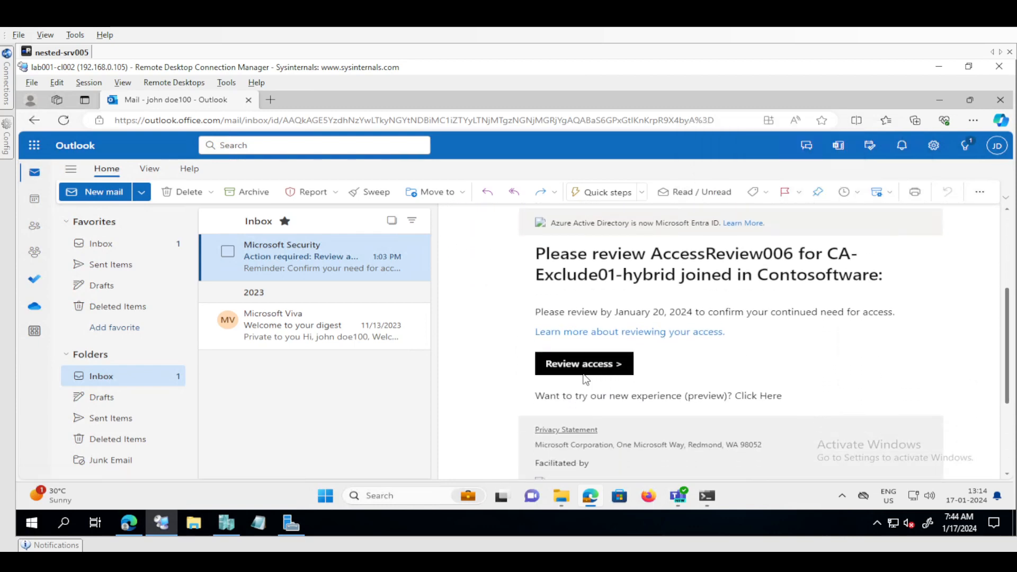
left_click(584, 373)
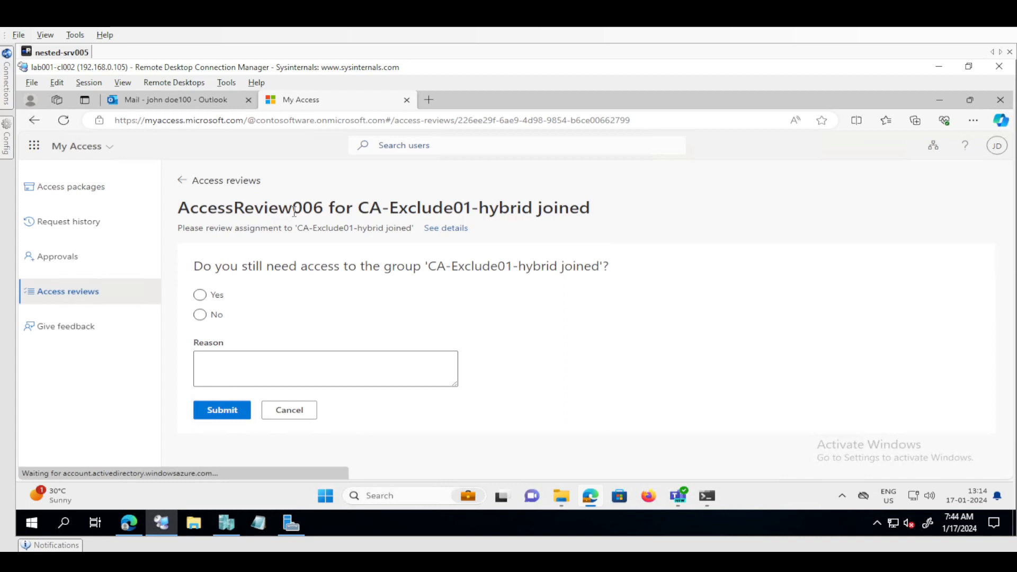
left_click(200, 294)
Begin the review reason with "I am working on project xyz"
left_click(258, 368)
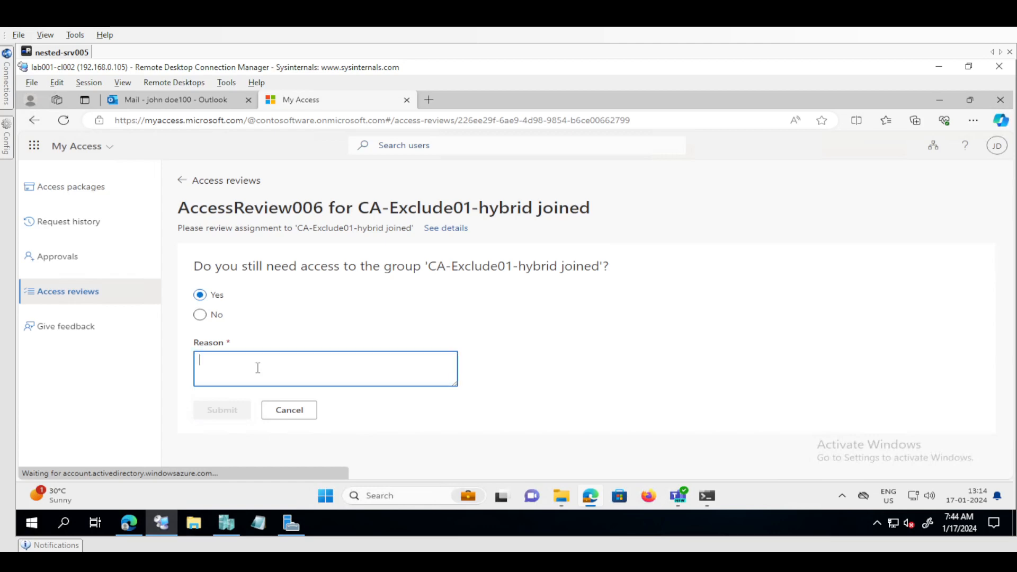
type("I am w")
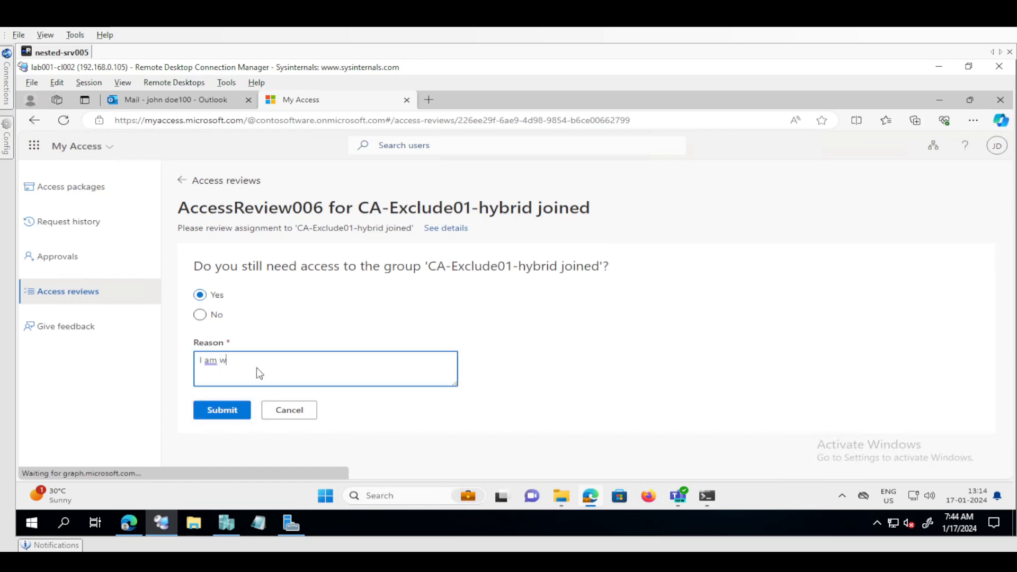
type("oking on a")
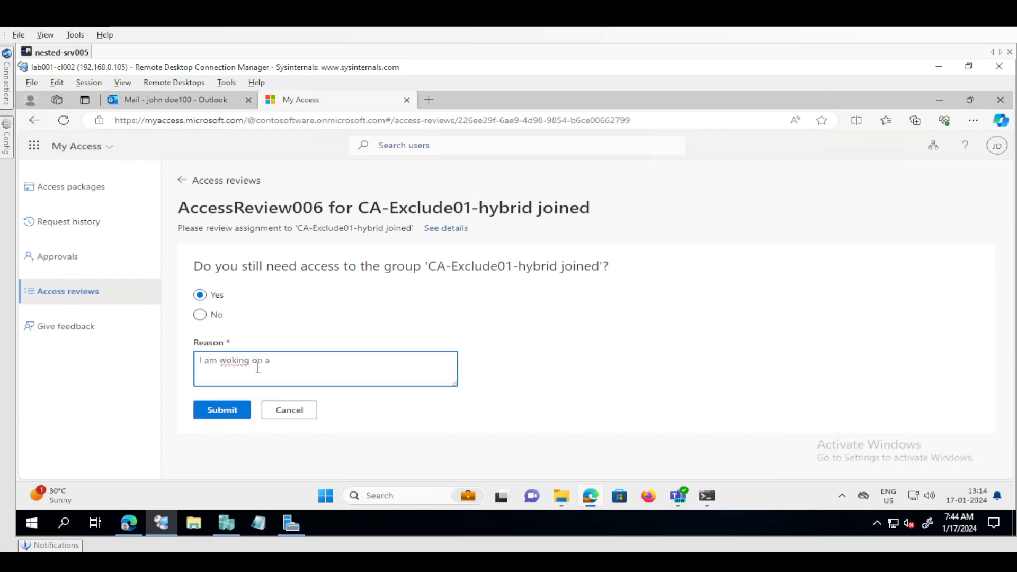
key("ctrl+Left")
key("ctrl+Left")
key("ctrl+Left")
key("ctrl+shift+Right")
type("working")
key("End")
type("project xyz")
key("BackSpace")
key("BackSpace")
Complete the reason with "which requires my windows pc to be in workgroup" and submit the review decision
key("End")
type("whih")
key("ctrl+BackSpace")
type("which requires my ")
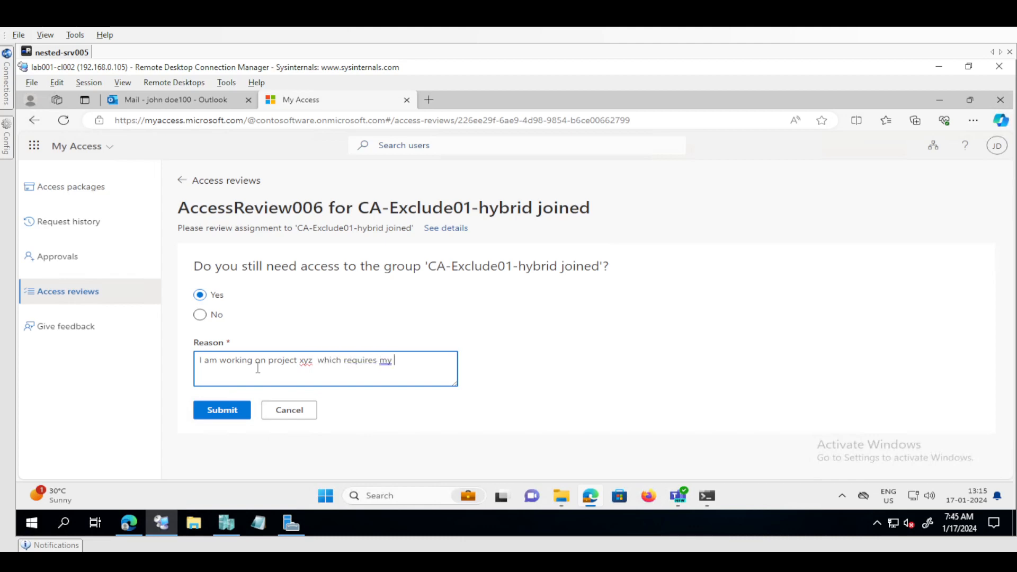
type("windows pc to be joining")
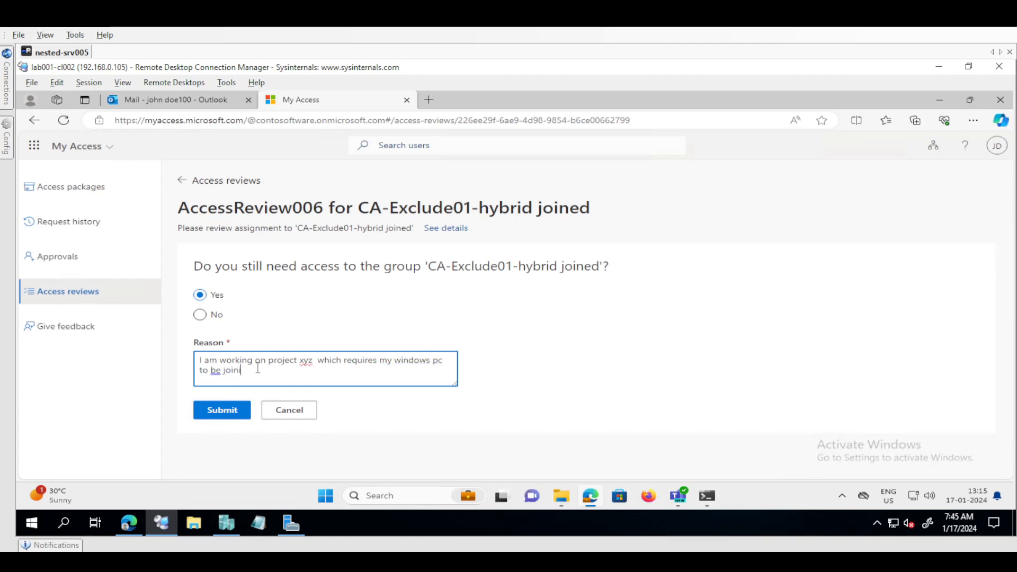
key("BackSpace")
key("BackSpace")
key("BackSpace")
type("ed")
key("ctrl+BackSpace")
type("in workgroup")
left_click(224, 416)
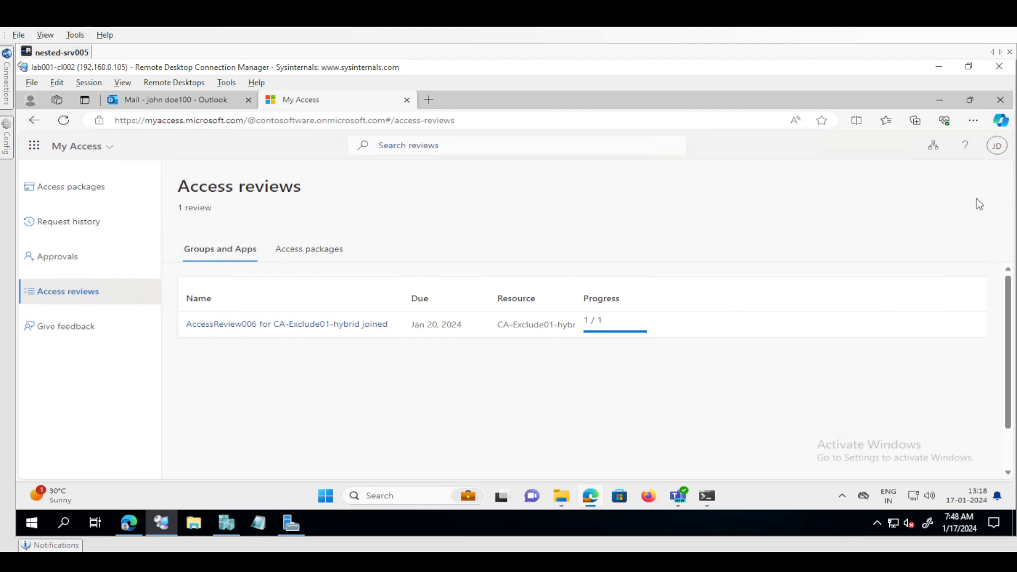
Switch to the dc001 session and view the current reviewers and audit logs of the AccessReview006 access review
mouse_move(1016, 174)
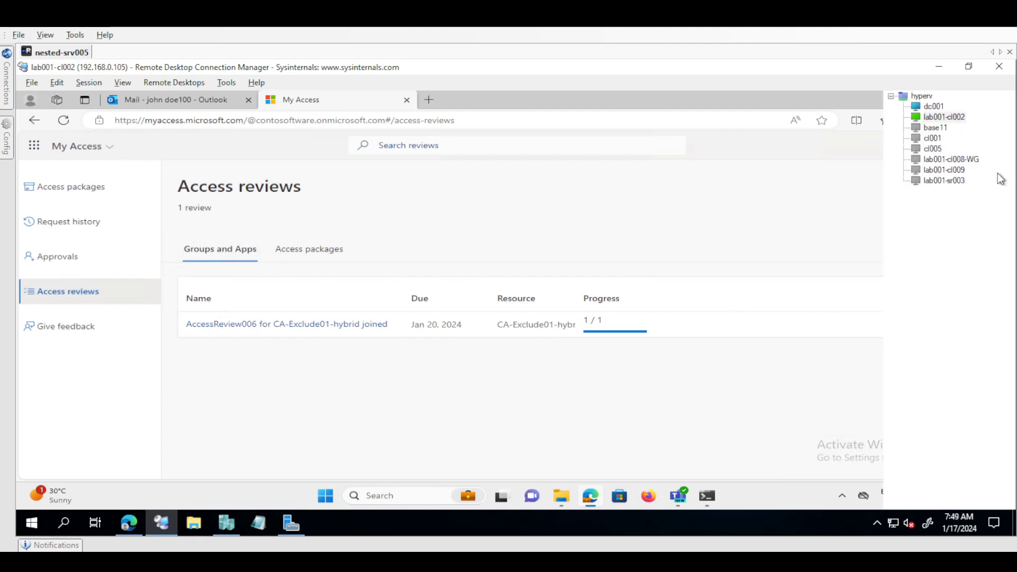
left_click(934, 108)
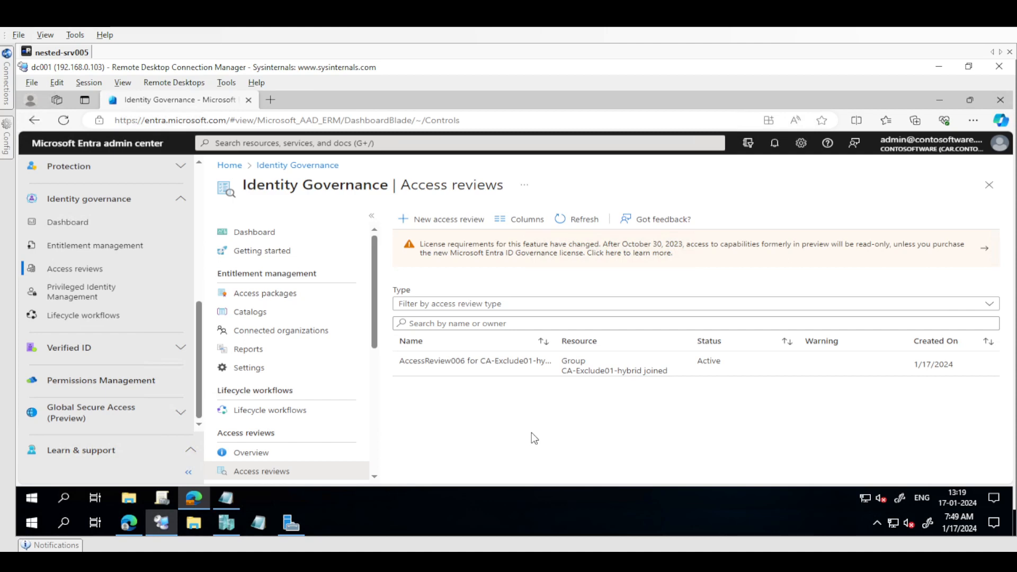
left_click(588, 366)
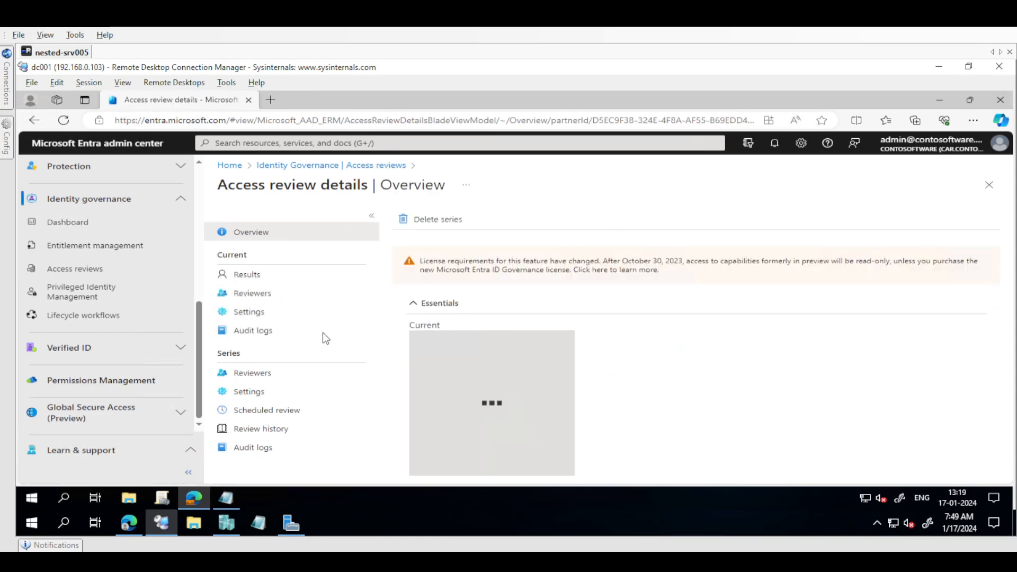
left_click(274, 292)
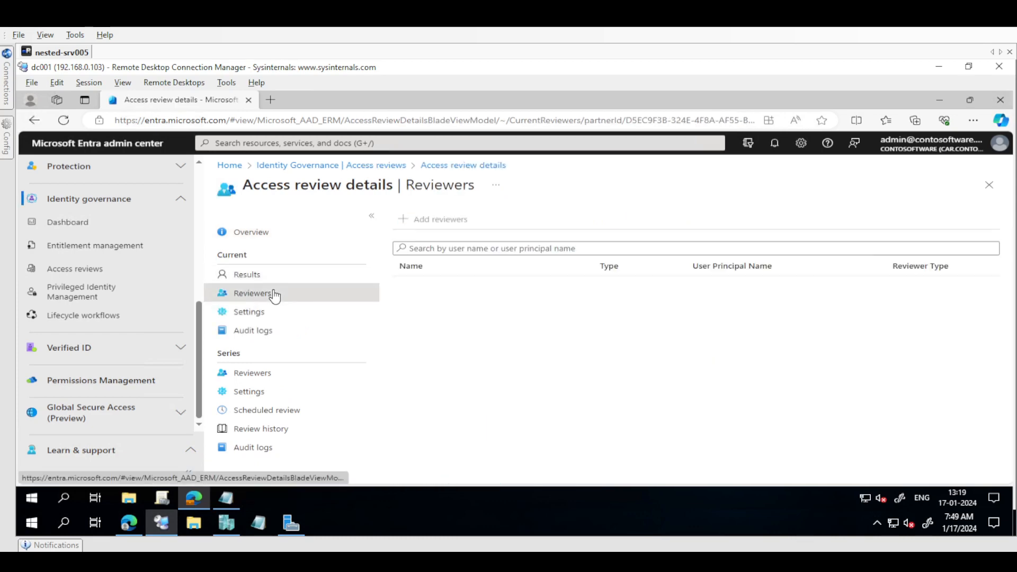
left_click(262, 331)
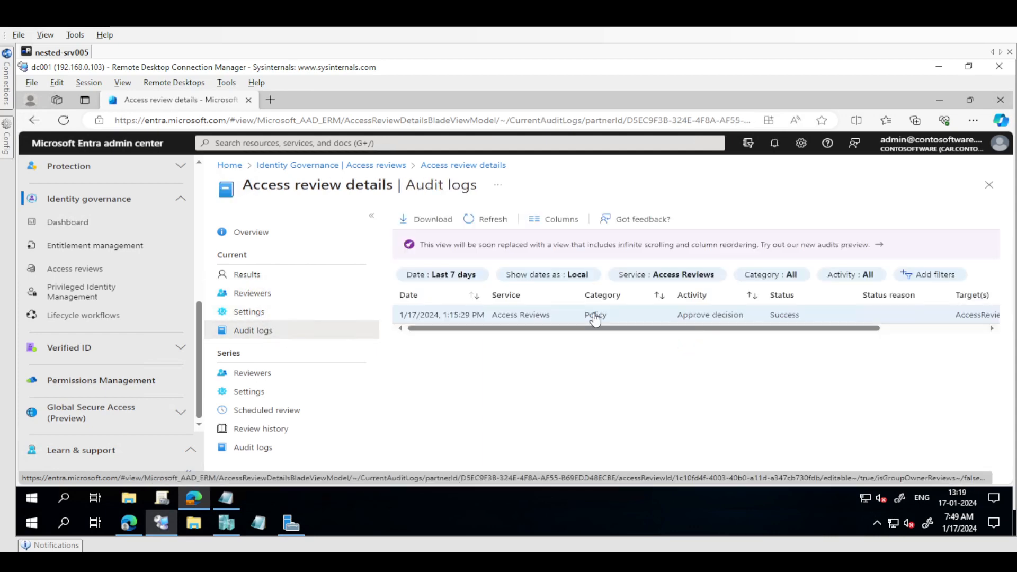
Open the Approve decision audit log entry and examine its initiating actor and justification
left_click(524, 319)
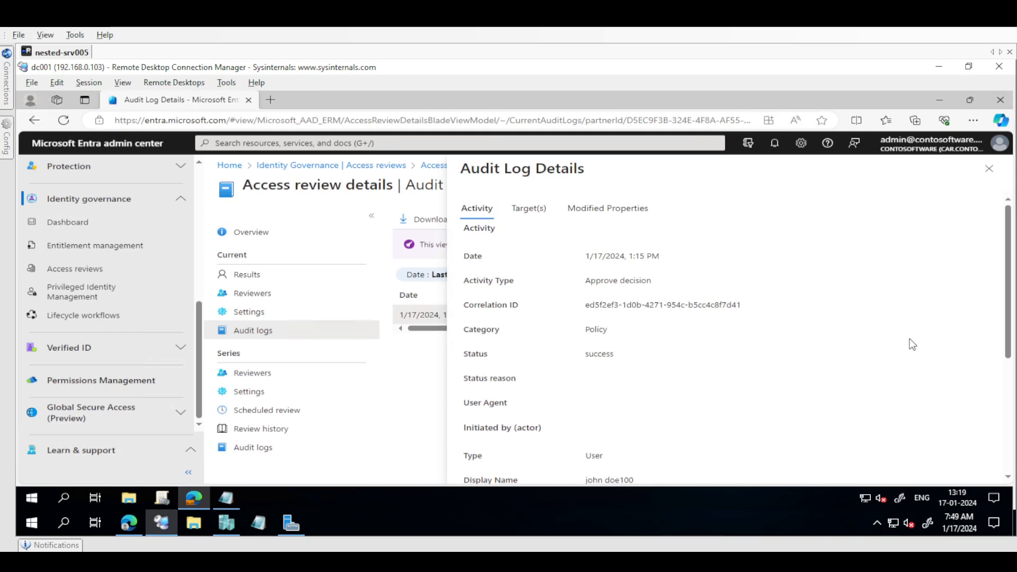
scroll(667, 368, "down", 3)
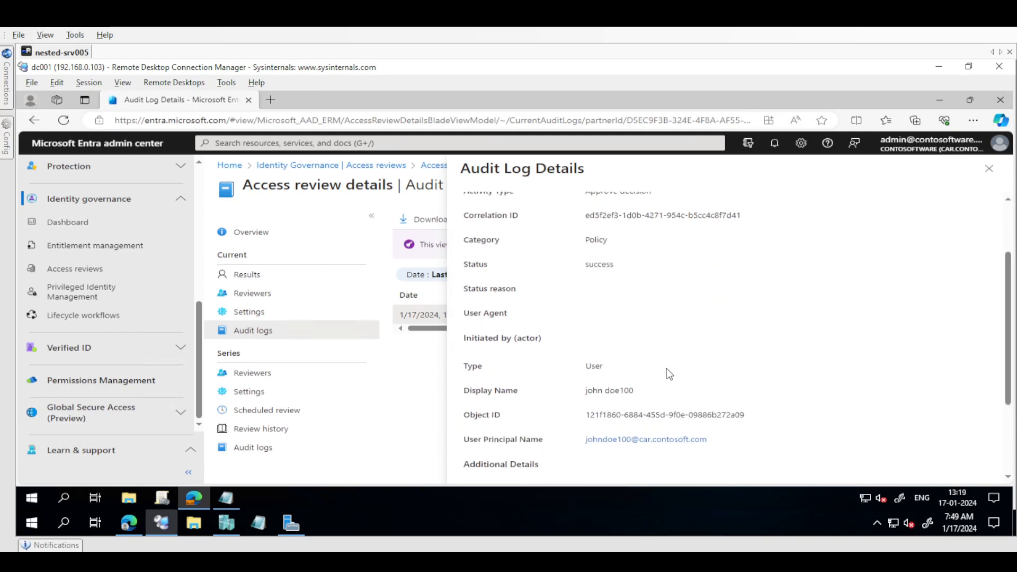
scroll(668, 396, "down", 3)
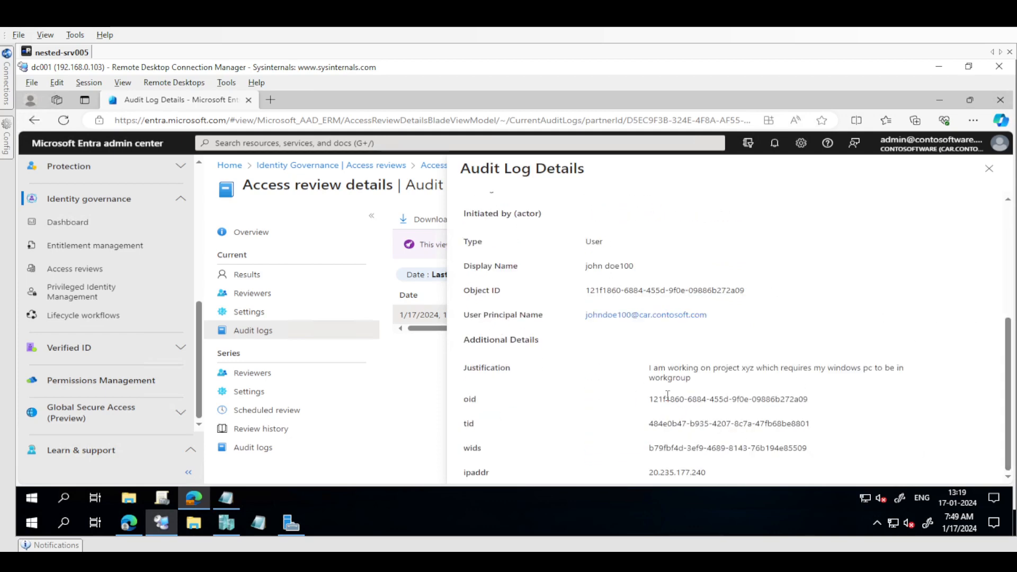
triple_click(670, 374)
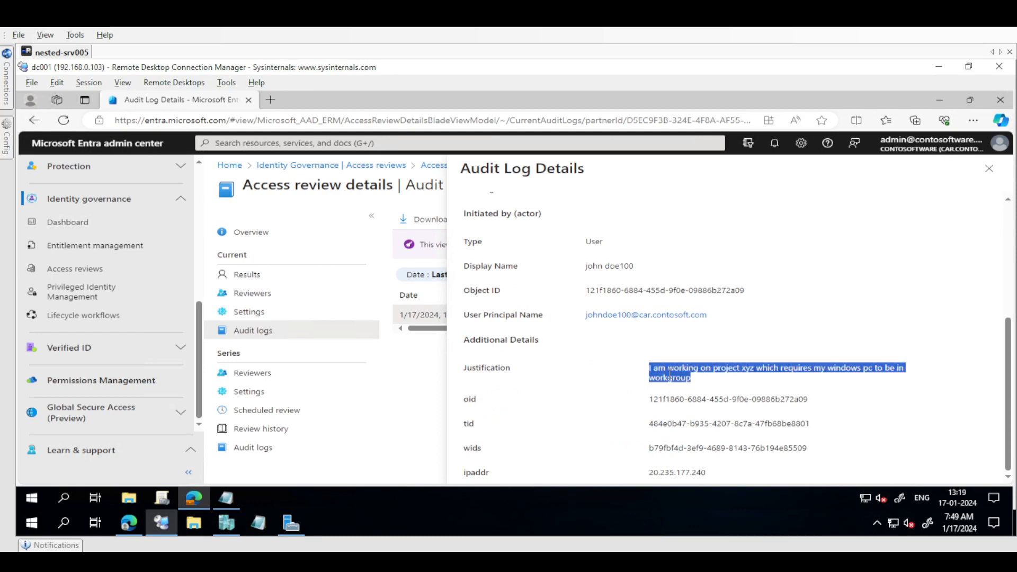